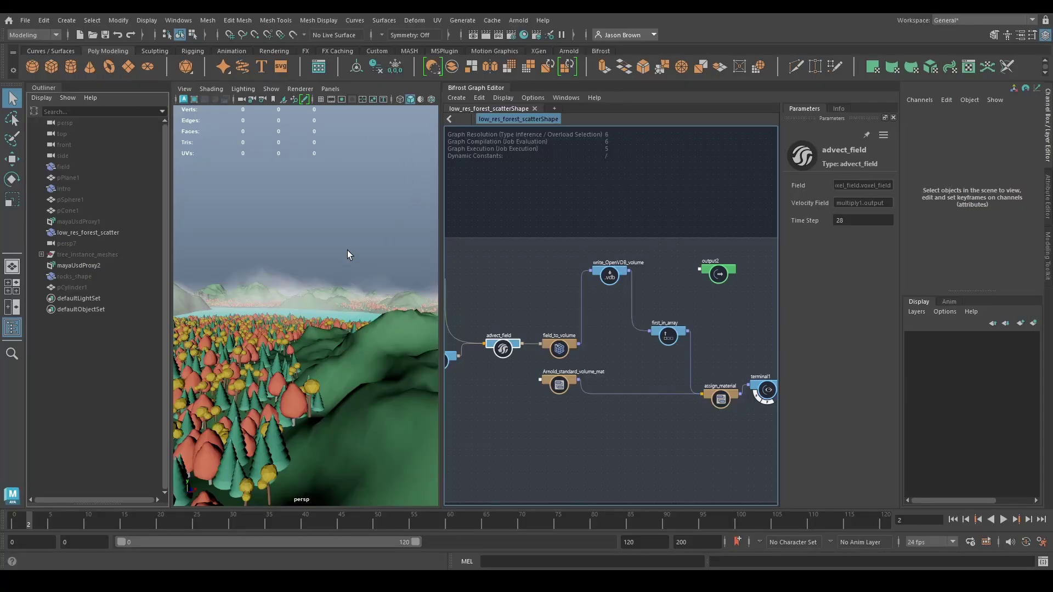
# Examine the cloud node network in the graph, from the sphere and turbulence nodes through advect_field to the VDB write and material assignment.
pyautogui.scroll(-3, 598, 244)
pyautogui.keyDown('alt'); pyautogui.moveTo(620, 250); pyautogui.dragTo(720, 238, button='middle'); pyautogui.keyUp('alt')
pyautogui.keyDown('alt'); pyautogui.moveTo(509, 294); pyautogui.dragTo(623, 278, button='middle'); pyautogui.keyUp('alt')
pyautogui.scroll(2, 621, 280)
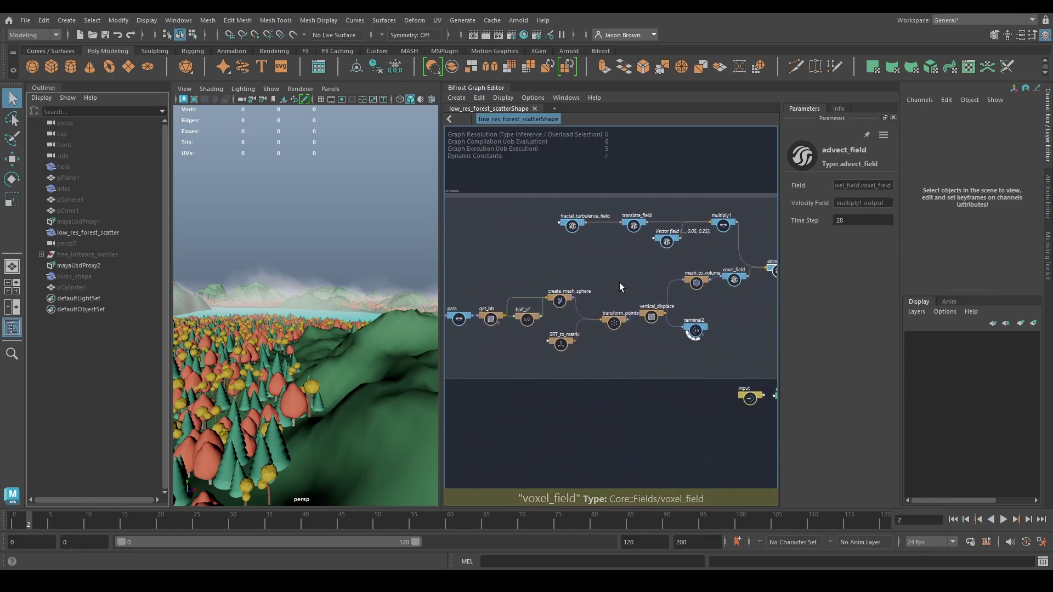
pyautogui.scroll(2, 517, 406)
pyautogui.moveTo(528, 403); pyautogui.dragTo(581, 416, button='middle')
pyautogui.scroll(2, 561, 374)
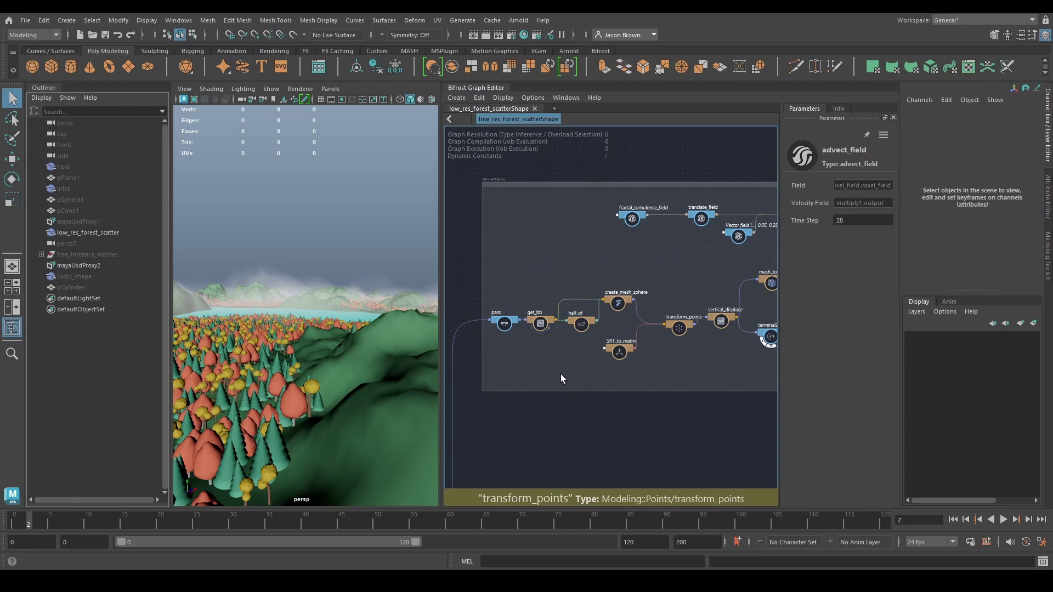
pyautogui.scroll(1, 561, 372)
pyautogui.scroll(-3, 575, 345)
pyautogui.moveTo(631, 340); pyautogui.dragTo(577, 367, button='middle')
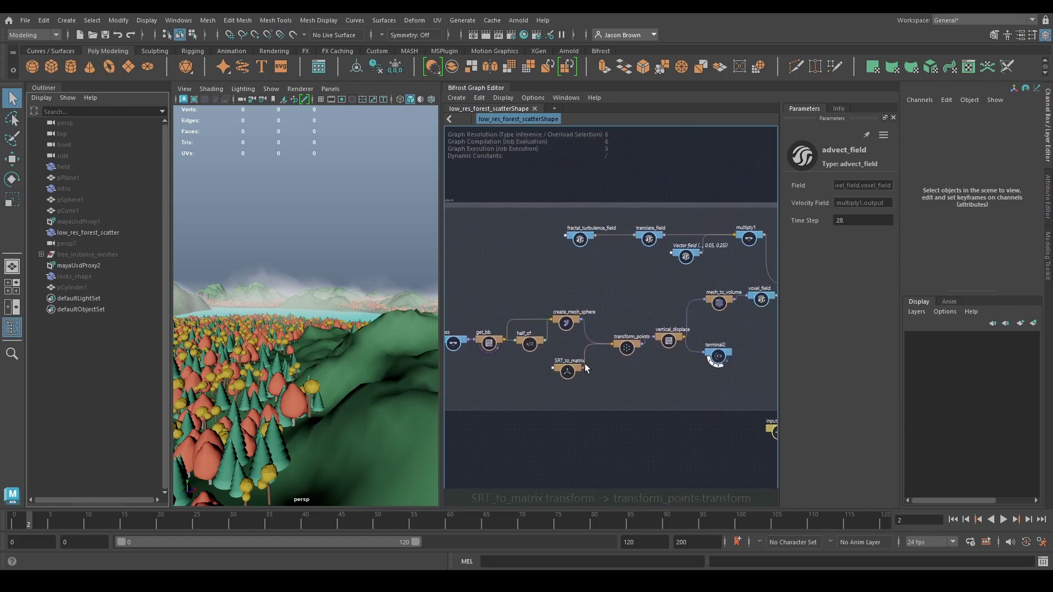
pyautogui.moveTo(642, 370); pyautogui.dragTo(600, 358, button='middle')
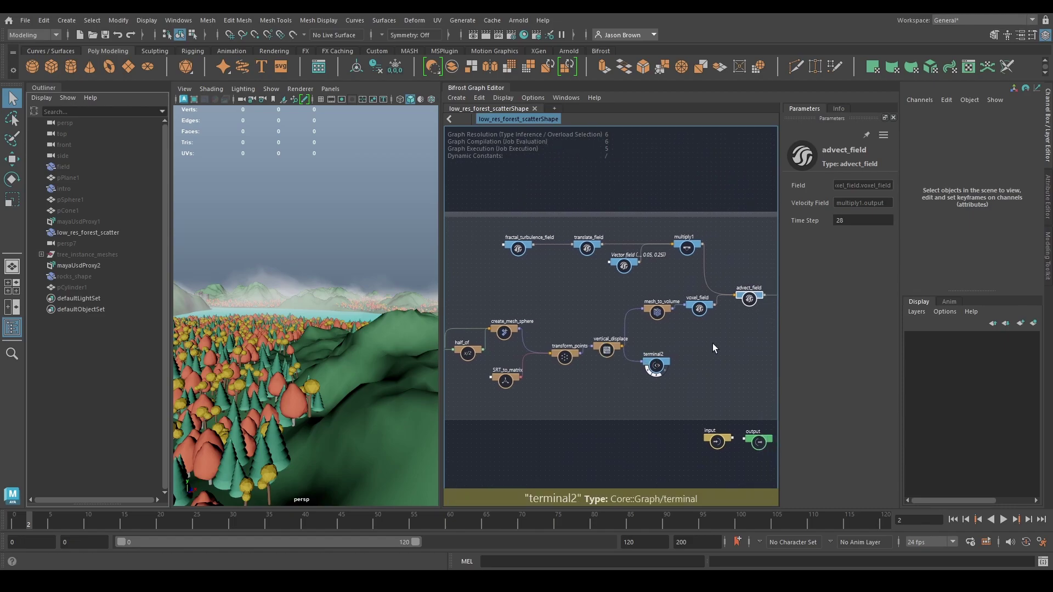
pyautogui.moveTo(665, 344); pyautogui.dragTo(623, 345, button='middle')
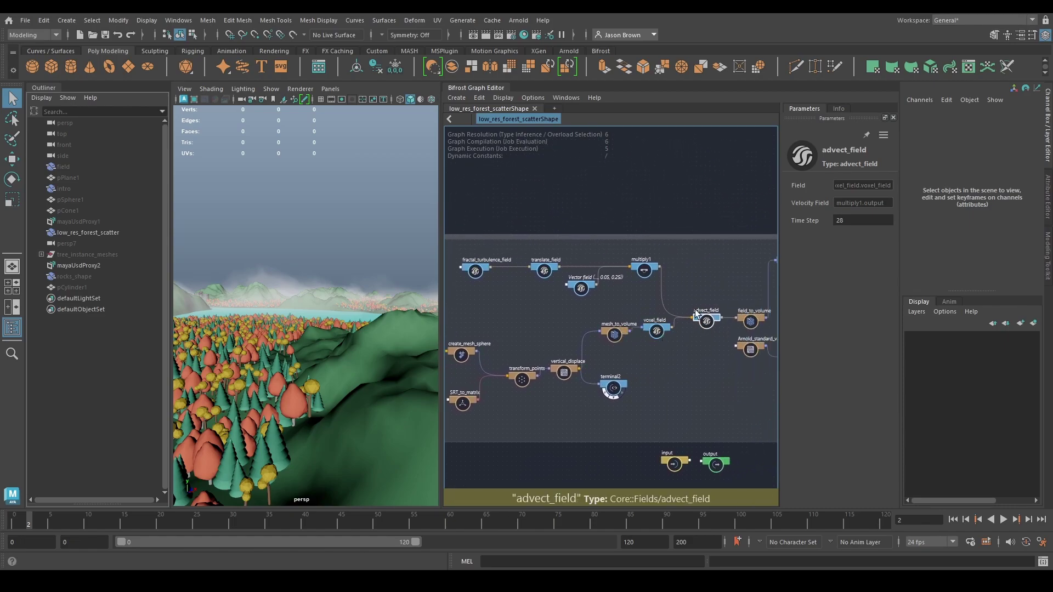
pyautogui.moveTo(739, 351); pyautogui.dragTo(571, 378, button='middle')
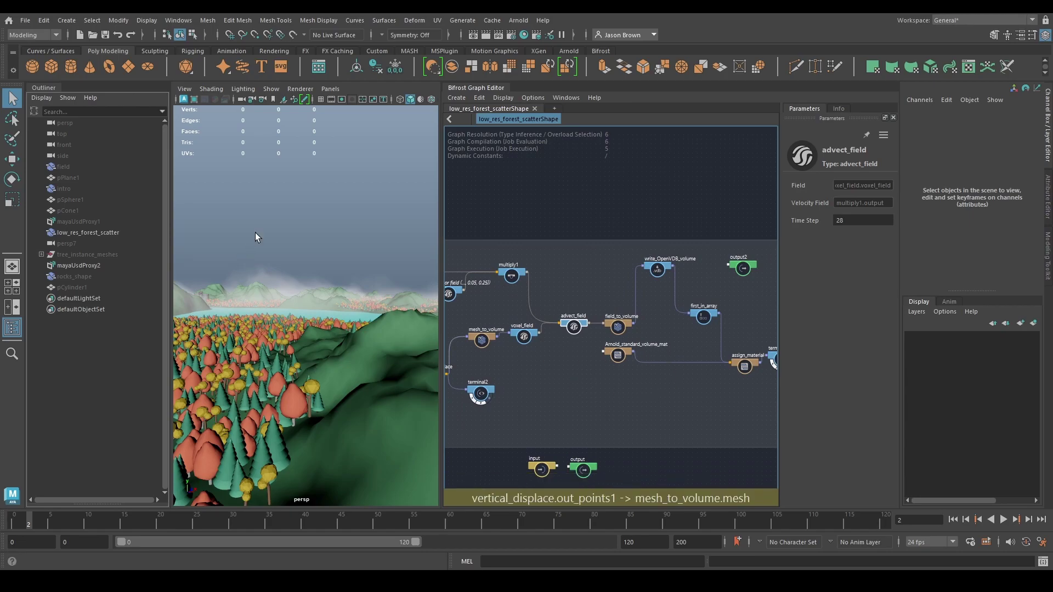
# Switch the field_to_volume node's resolution mode to Relative and set its detail size to 0.0125.
pyautogui.keyDown('alt'); pyautogui.moveTo(305, 329); pyautogui.dragTo(266, 336); pyautogui.keyUp('alt')
pyautogui.keyDown('alt'); pyautogui.moveTo(723, 382); pyautogui.dragTo(688, 381, button='middle'); pyautogui.keyUp('alt')
pyautogui.scroll(1, 687, 379)
pyautogui.click(636, 328)
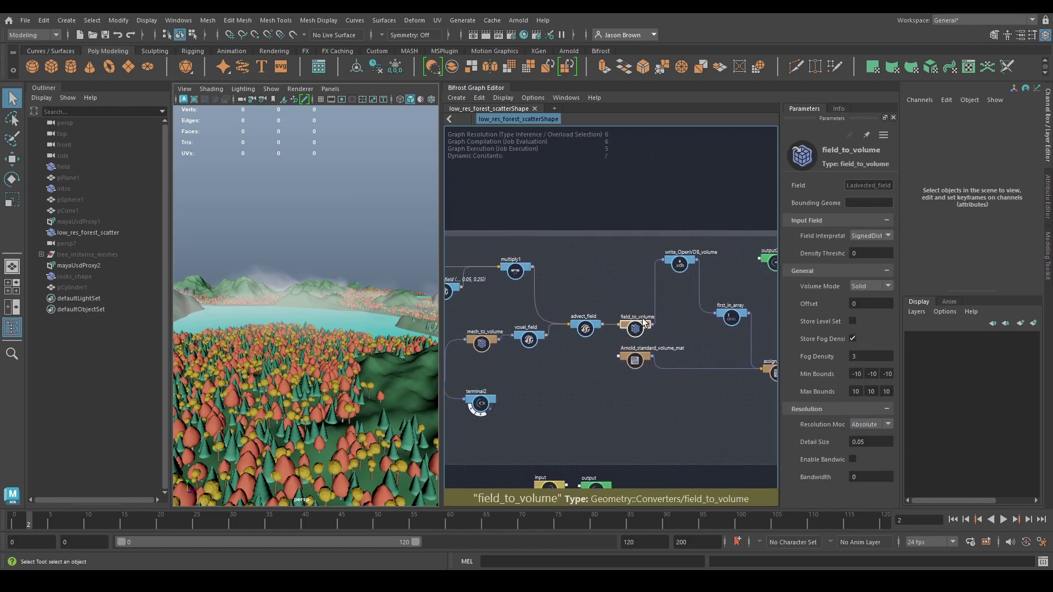
pyautogui.click(861, 426)
pyautogui.click(857, 442)
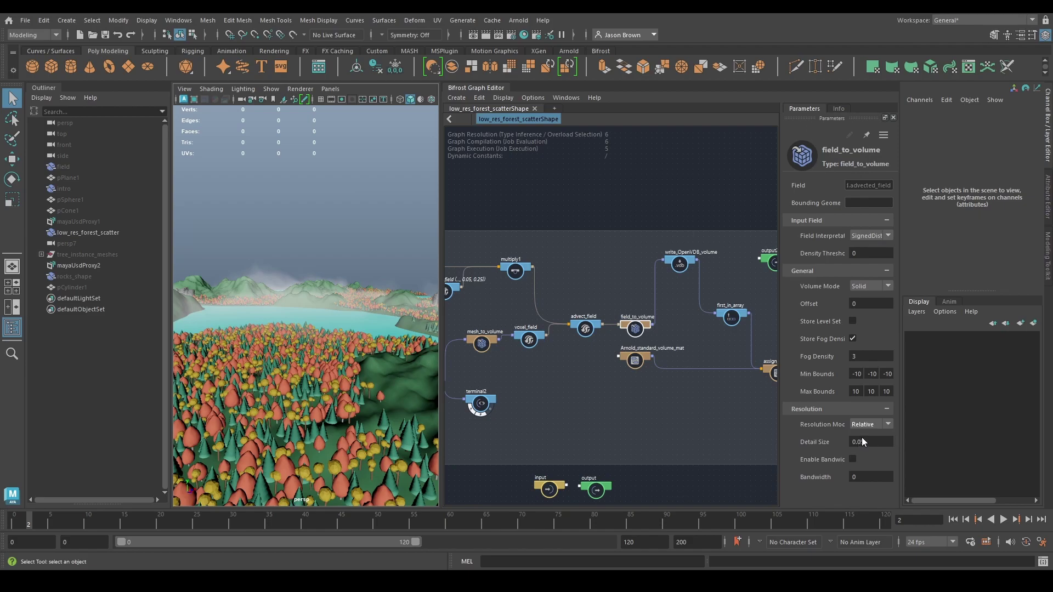
pyautogui.doubleClick(863, 441)
pyautogui.write('0.0125')
pyautogui.press('Return')
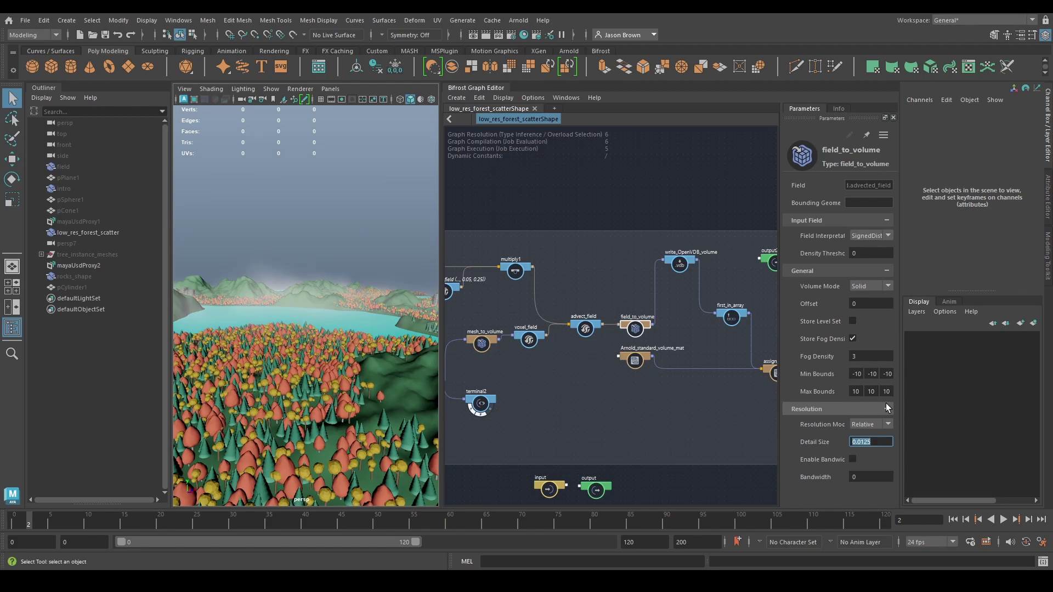
# Set the Y translation of the SRT_to_matrix node to 0.3.
pyautogui.keyDown('alt'); pyautogui.moveTo(570, 392); pyautogui.dragTo(768, 399, button='middle'); pyautogui.keyUp('alt')
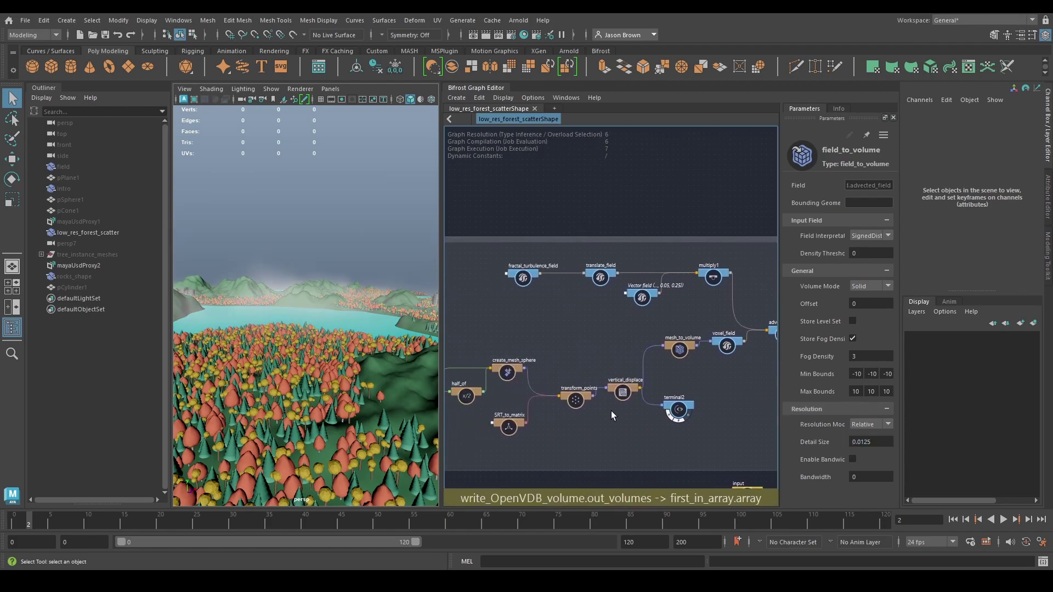
pyautogui.click(509, 424)
pyautogui.click(859, 219)
pyautogui.write('0.3')
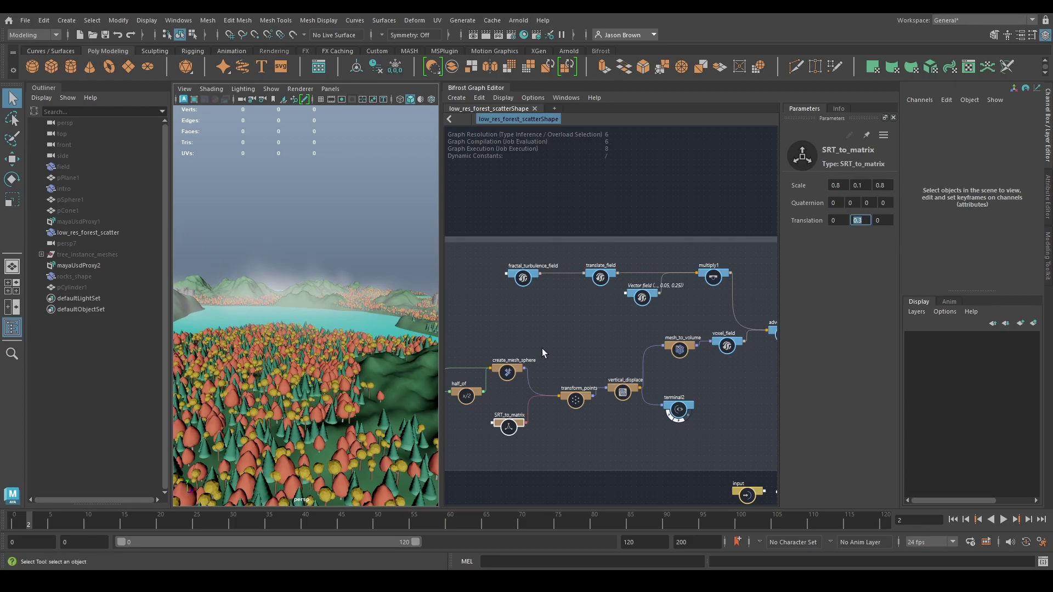
# Inspect the fog over the lake, hills and forest from several camera angles and distances in the perspective view.
pyautogui.keyDown('alt'); pyautogui.moveTo(284, 289); pyautogui.dragTo(203, 305); pyautogui.keyUp('alt')
pyautogui.keyDown('alt'); pyautogui.moveTo(203, 305); pyautogui.dragTo(400, 351, button='right'); pyautogui.keyUp('alt')
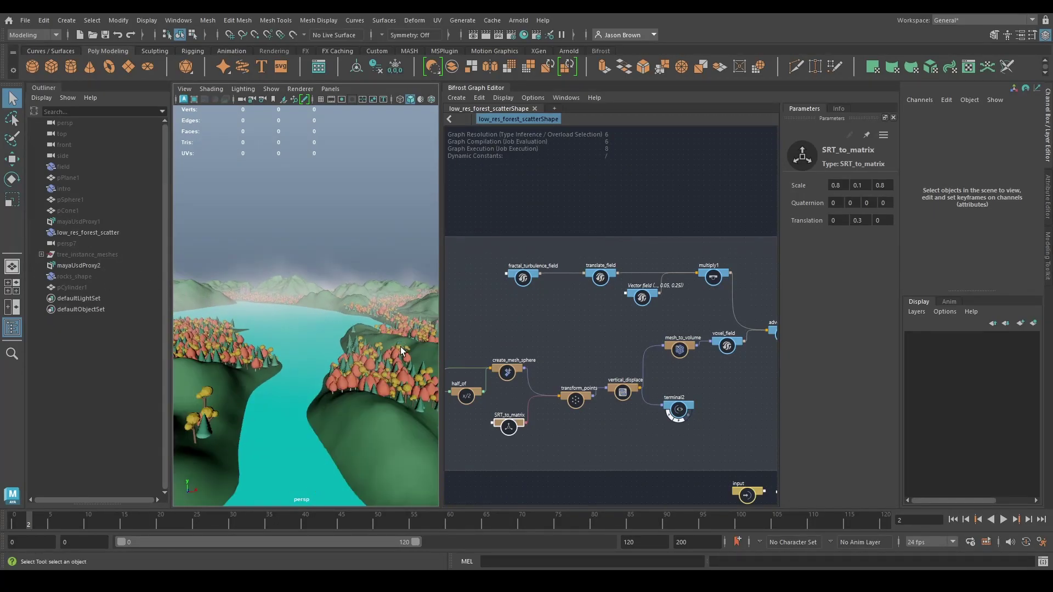
pyautogui.scroll(-10, 334, 320)
pyautogui.keyDown('alt'); pyautogui.moveTo(334, 320); pyautogui.dragTo(328, 337); pyautogui.keyUp('alt')
pyautogui.keyDown('alt'); pyautogui.moveTo(328, 342); pyautogui.dragTo(320, 388, button='middle'); pyautogui.keyUp('alt')
pyautogui.scroll(5, 321, 367)
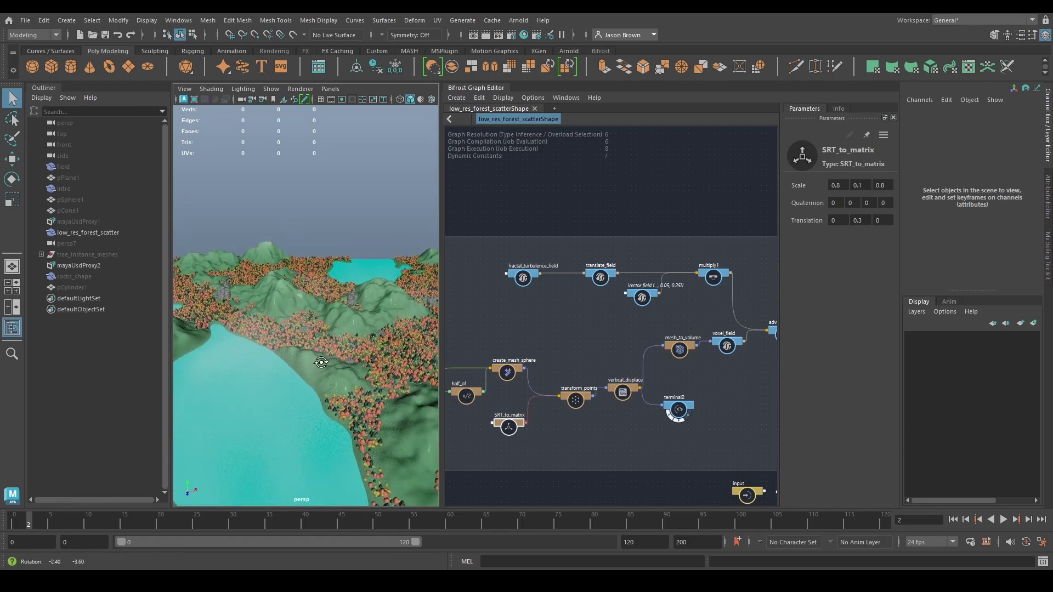
pyautogui.keyDown('alt'); pyautogui.moveTo(322, 364); pyautogui.dragTo(331, 340); pyautogui.keyUp('alt')
pyautogui.scroll(8, 331, 341)
pyautogui.moveTo(331, 346)
pyautogui.keyDown('alt'); pyautogui.mouseDown(button='middle')
pyautogui.moveTo(324, 365)
pyautogui.moveTo(324, 353)
pyautogui.moveTo(304, 358)
pyautogui.moveTo(314, 356)
pyautogui.mouseUp(button='middle'); pyautogui.keyUp('alt')
# Set the fog density of the field_to_volume node to 4.
pyautogui.moveTo(663, 322); pyautogui.dragTo(604, 301, button='middle')
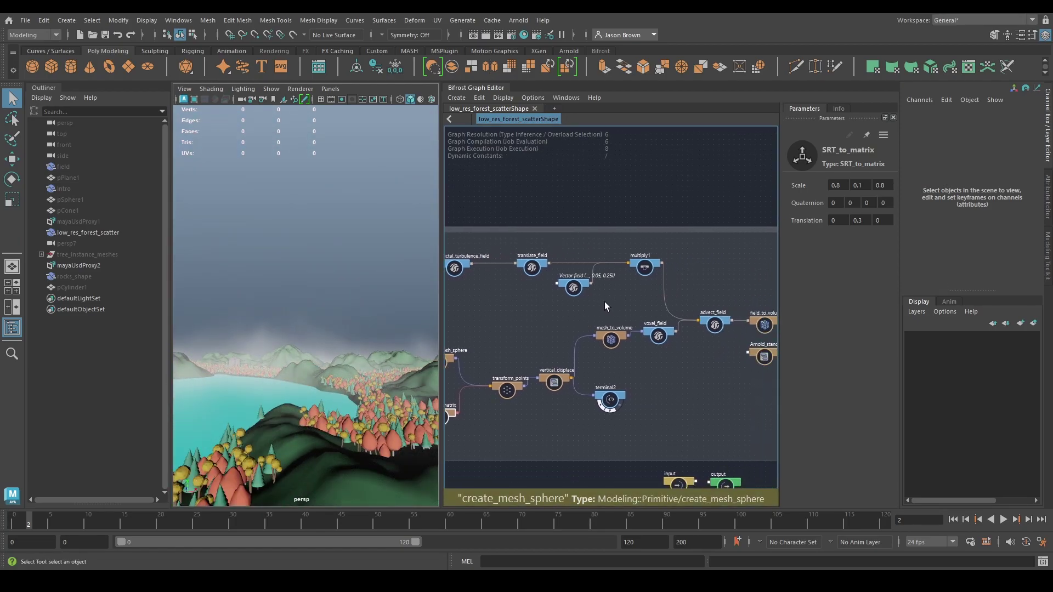
pyautogui.moveTo(626, 336); pyautogui.dragTo(452, 352, button='middle')
pyautogui.click(595, 328)
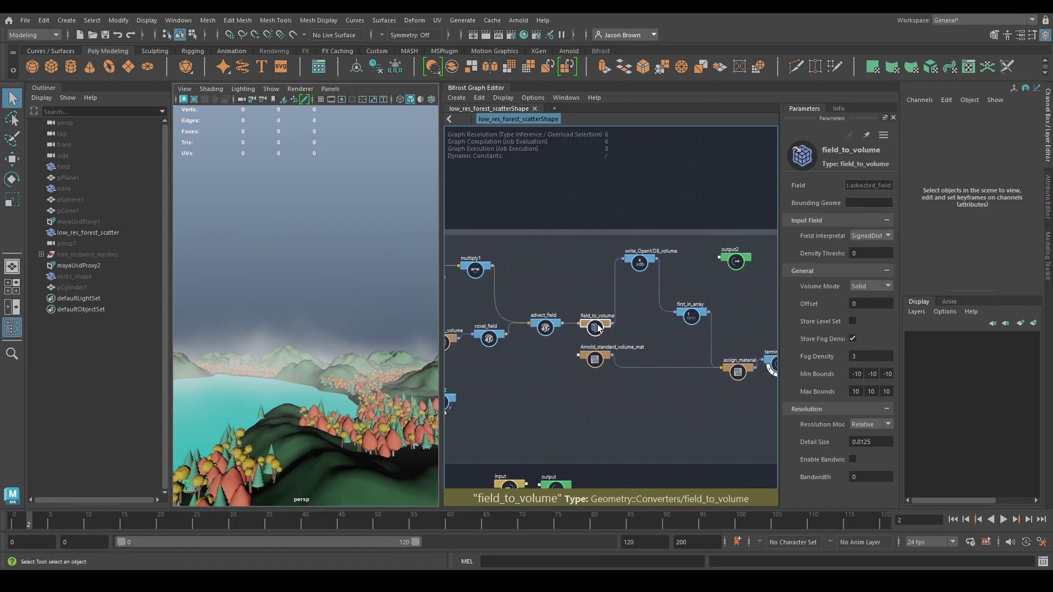
pyautogui.click(871, 356)
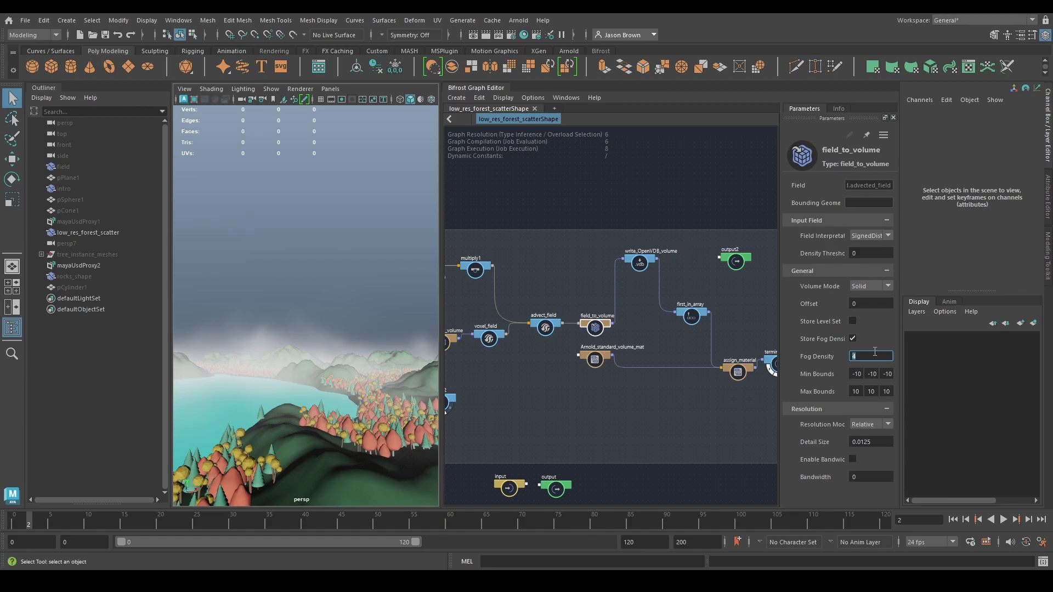
# Review the write_OpenVDB_volume node's settings and browse its output file location, leaving the file name as it is.
pyautogui.scroll(4, 684, 287)
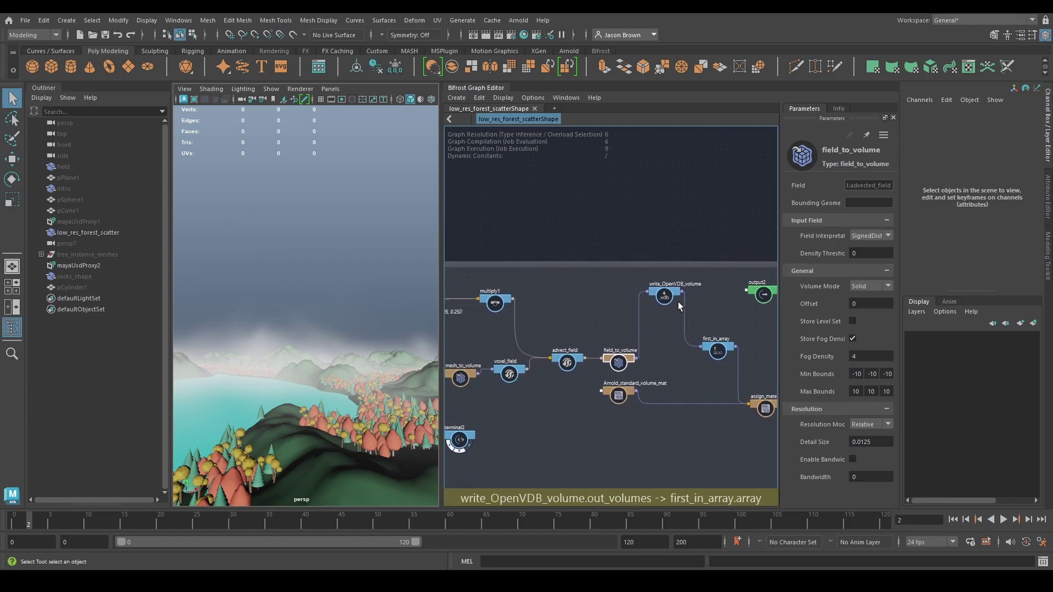
pyautogui.scroll(3, 686, 293)
pyautogui.click(640, 258)
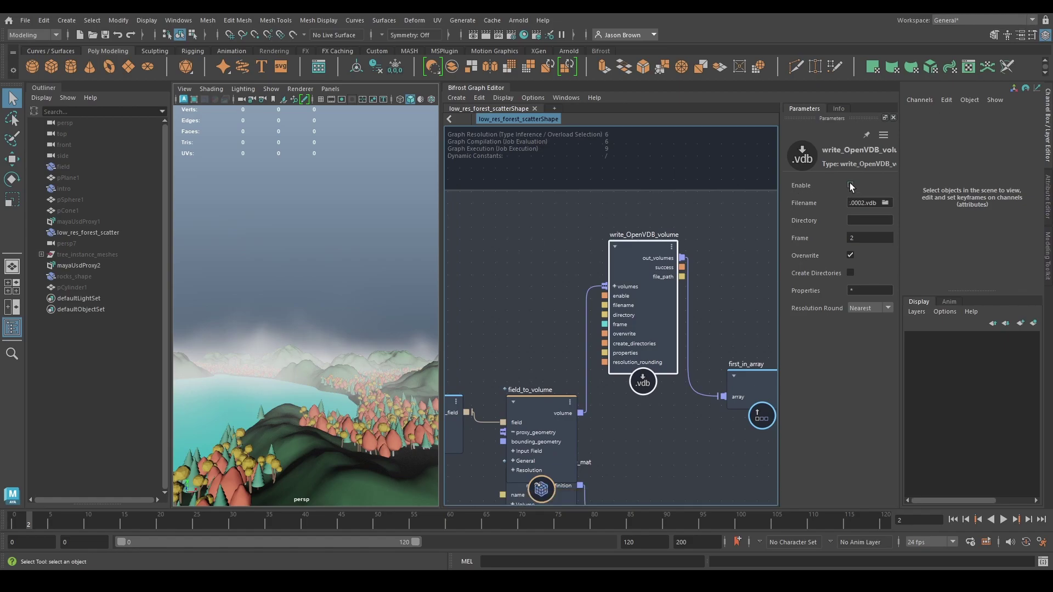
pyautogui.click(887, 203)
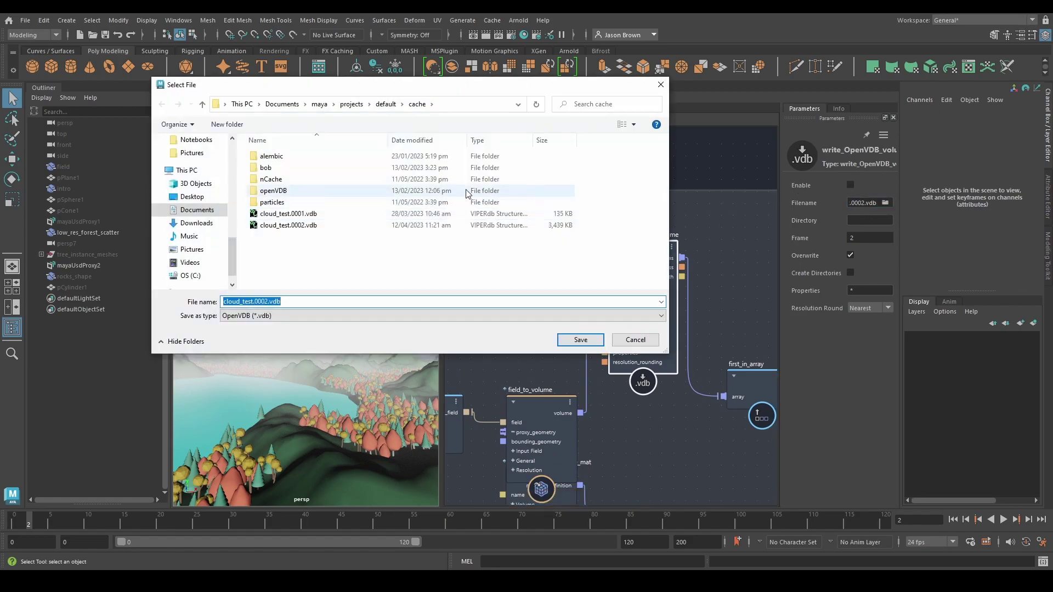
pyautogui.click(265, 301)
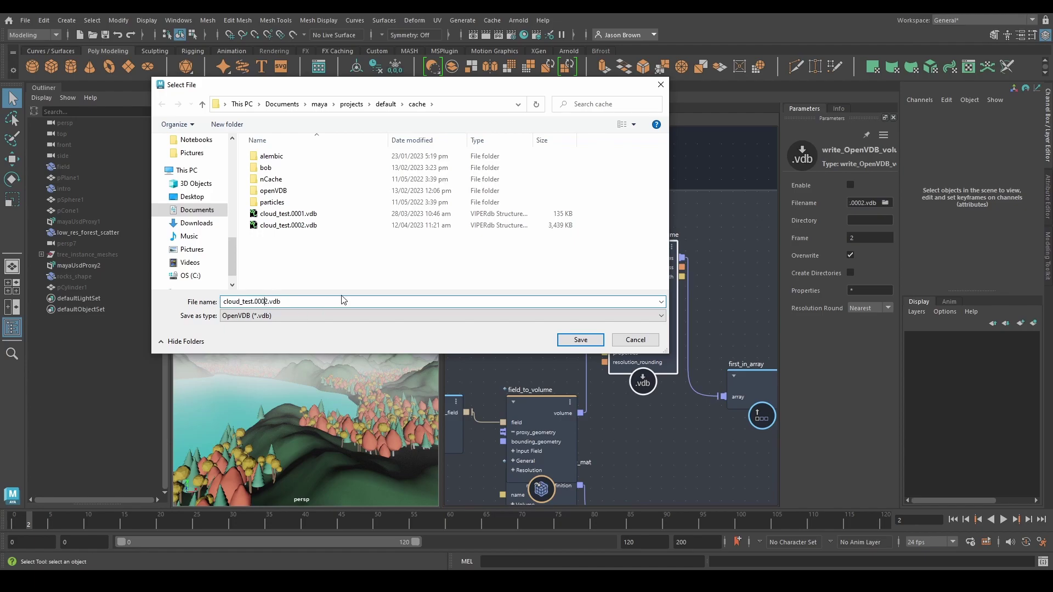
pyautogui.click(636, 339)
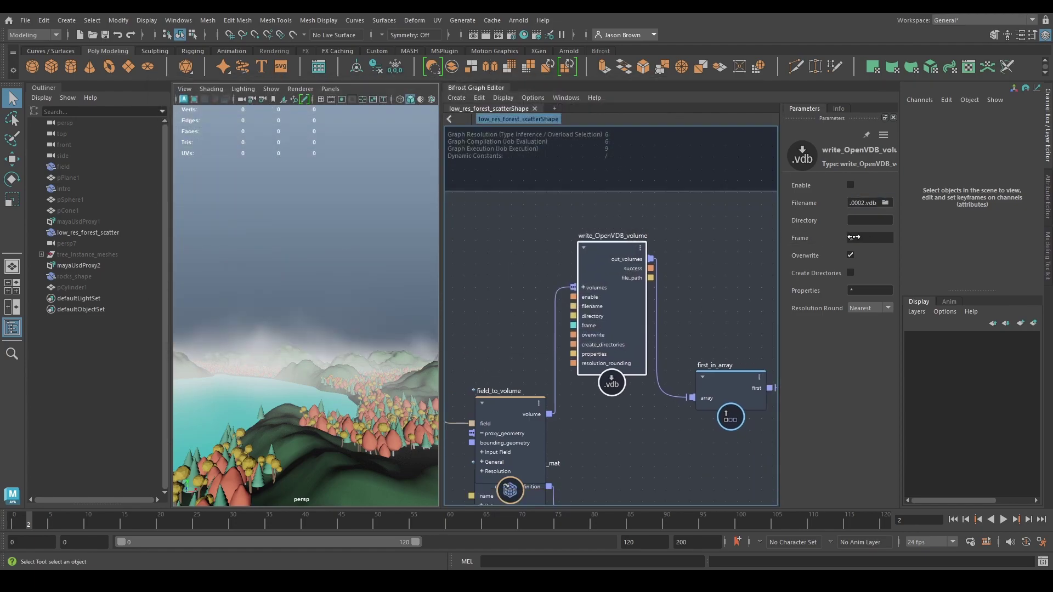
# Inspect the voxel properties passed from field_to_volume to write_OpenVDB_volume with a watchpoint on their connection, and check the node's Properties setting.
pyautogui.keyDown('alt'); pyautogui.moveTo(674, 333); pyautogui.dragTo(703, 306, button='middle'); pyautogui.keyUp('alt')
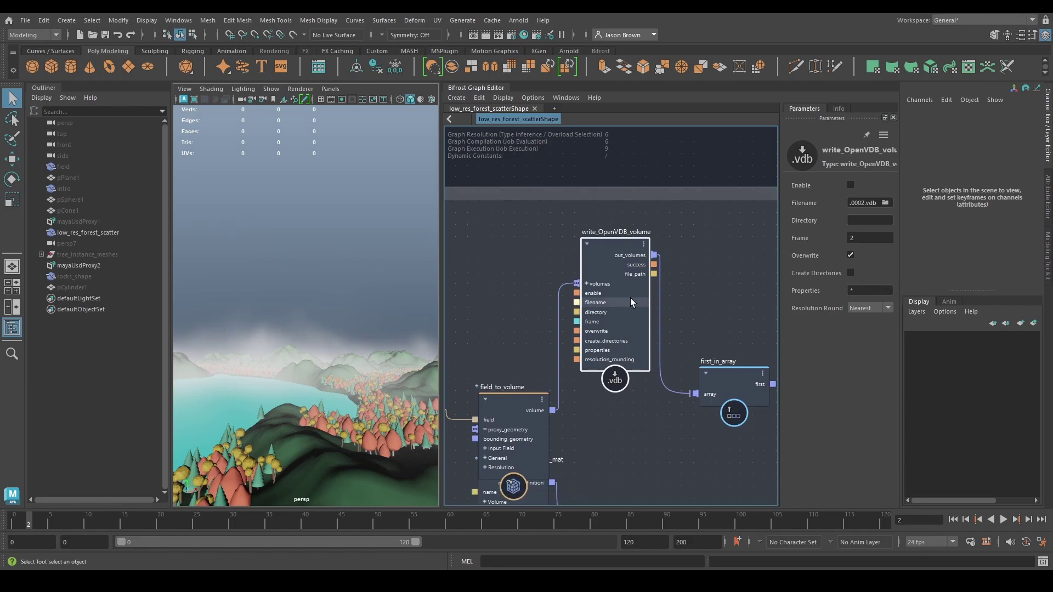
pyautogui.click(571, 349)
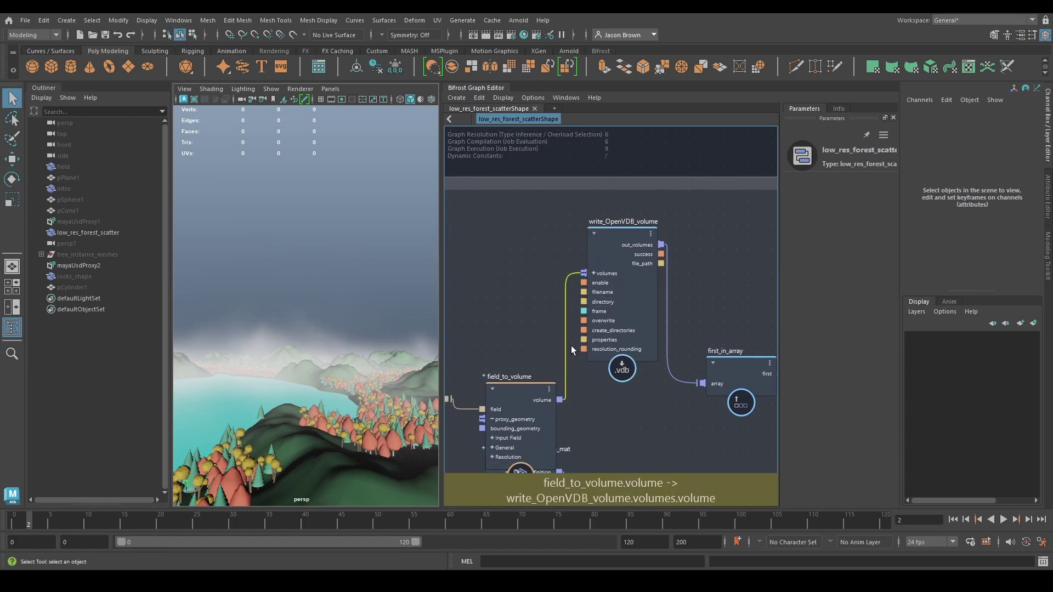
pyautogui.click(610, 374)
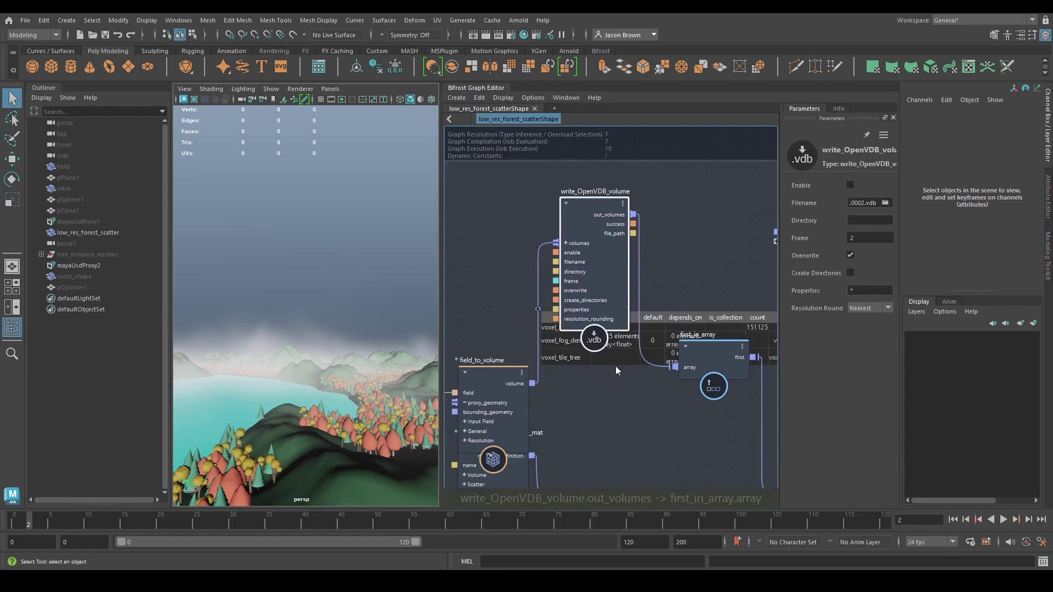
pyautogui.click(859, 291)
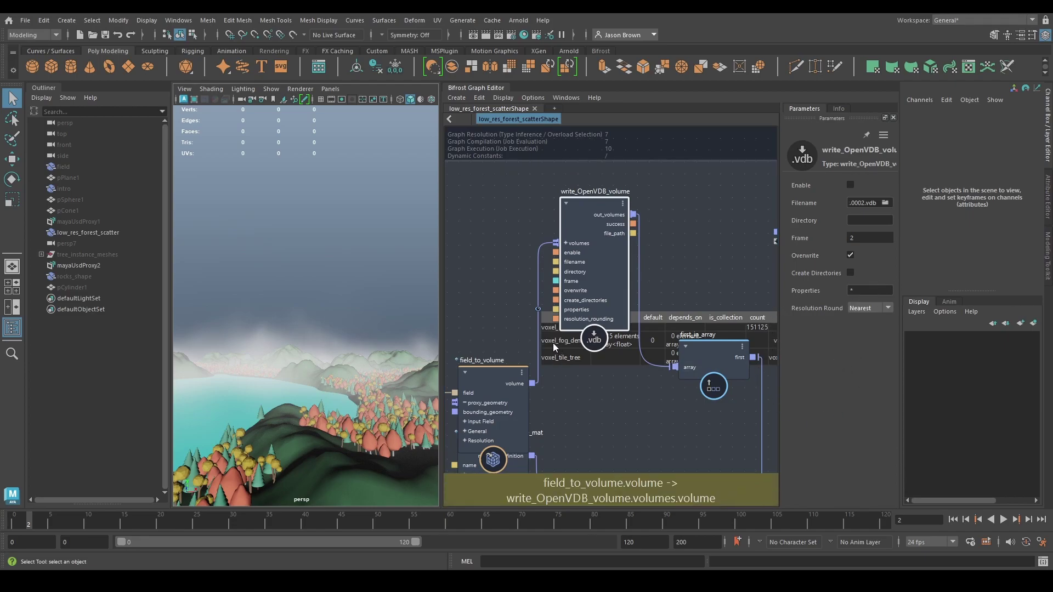
pyautogui.moveTo(524, 298); pyautogui.dragTo(546, 316)
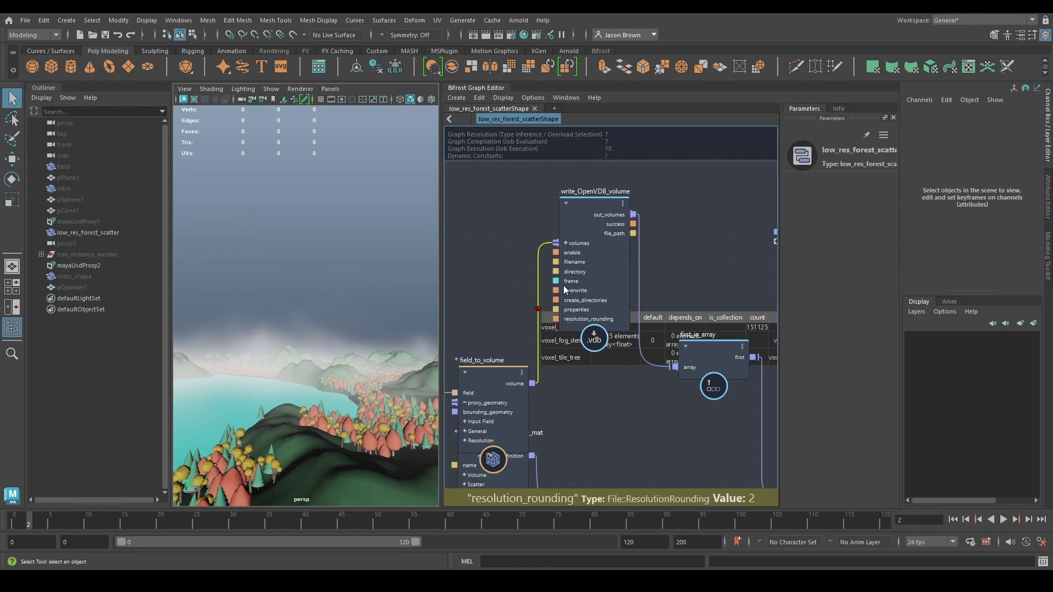
pyautogui.click(617, 221)
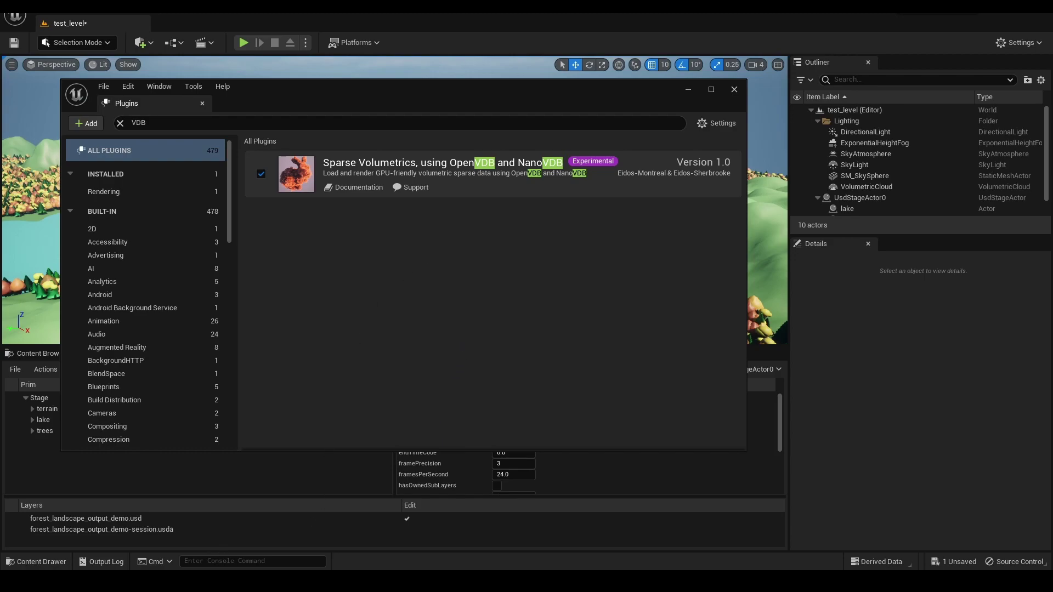
# Switch to the web browser and read the installation steps in the unreal-vdb plugin's GitHub README.
pyautogui.click(124, 538)
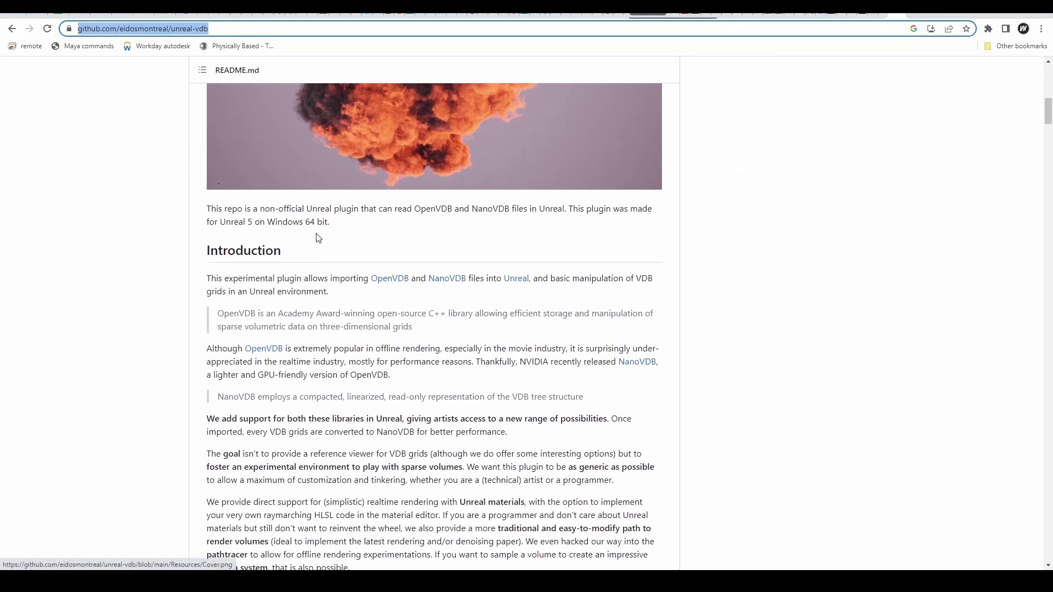
pyautogui.scroll(-5, 328, 244)
pyautogui.scroll(-10, 328, 266)
pyautogui.scroll(3, 313, 236)
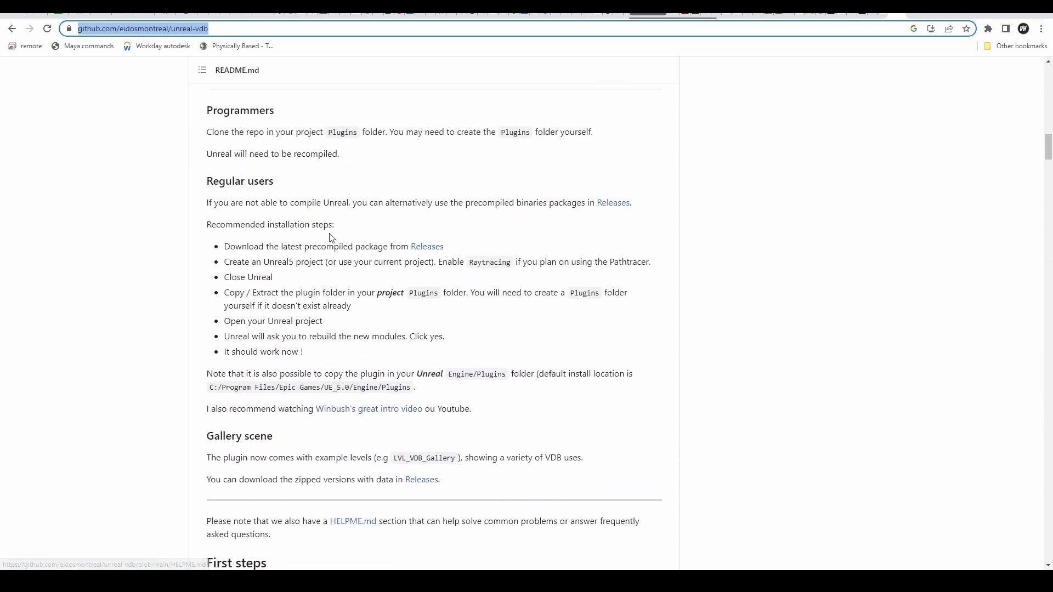
# Open the unreal-vdb Releases page and look through the precompiled plugin versions for Unreal 5.2.0 and 5.1.1.
pyautogui.click(426, 246)
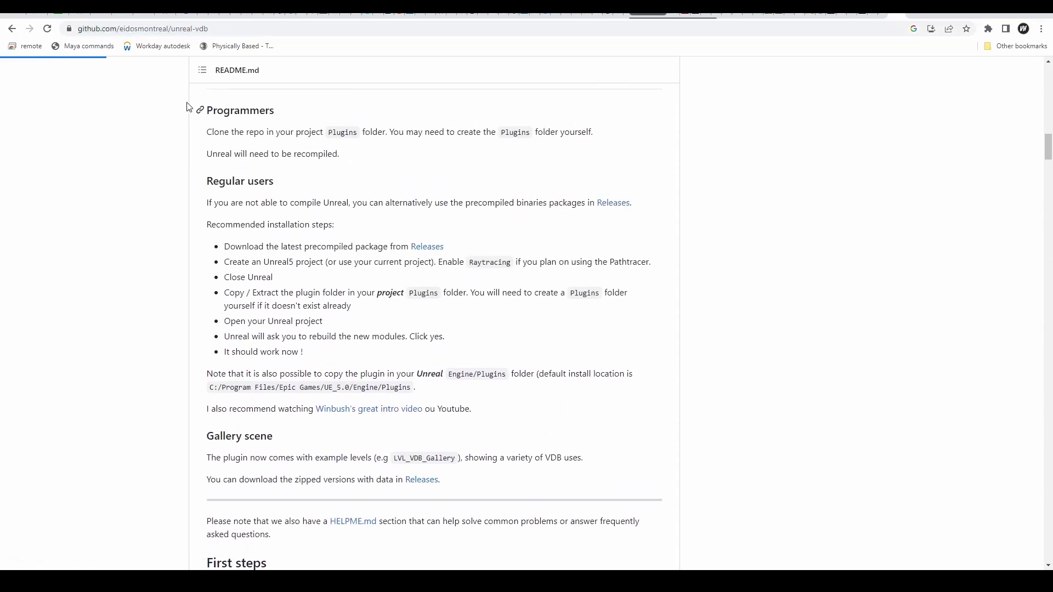
pyautogui.scroll(-4, 502, 176)
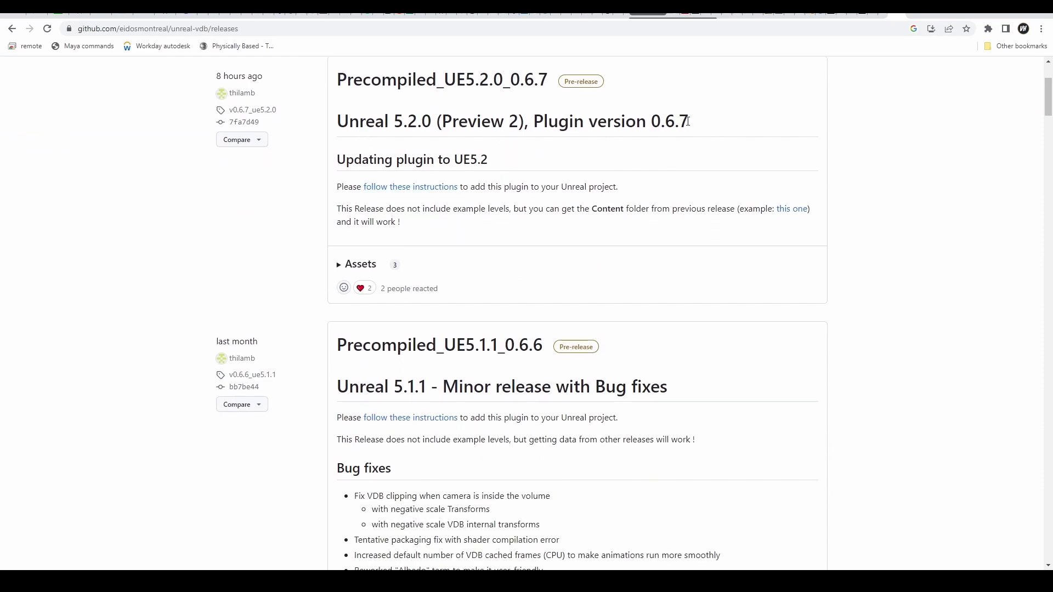
pyautogui.scroll(-3, 548, 245)
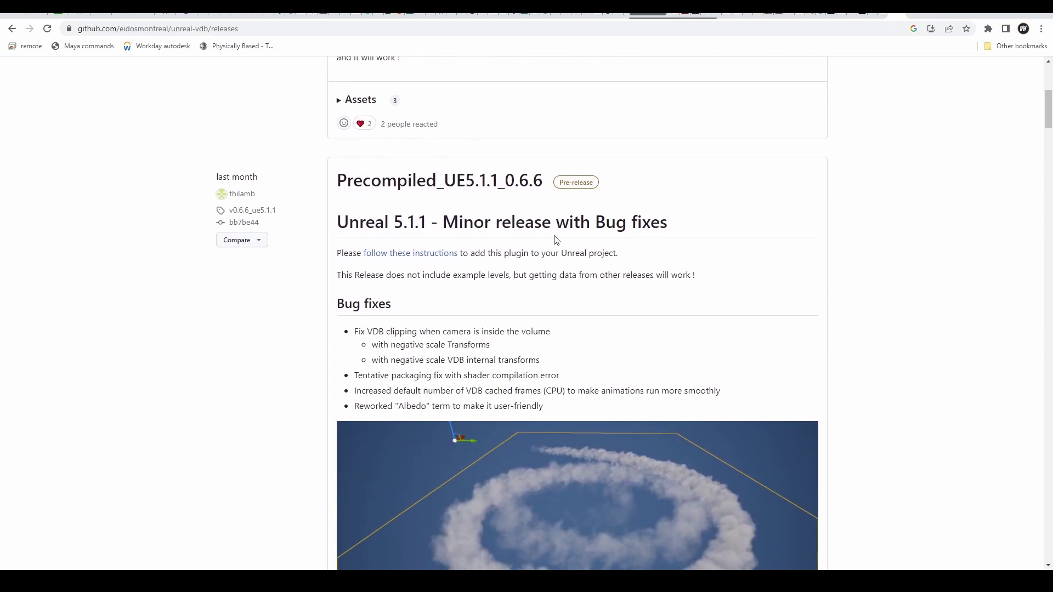
pyautogui.scroll(-4, 583, 273)
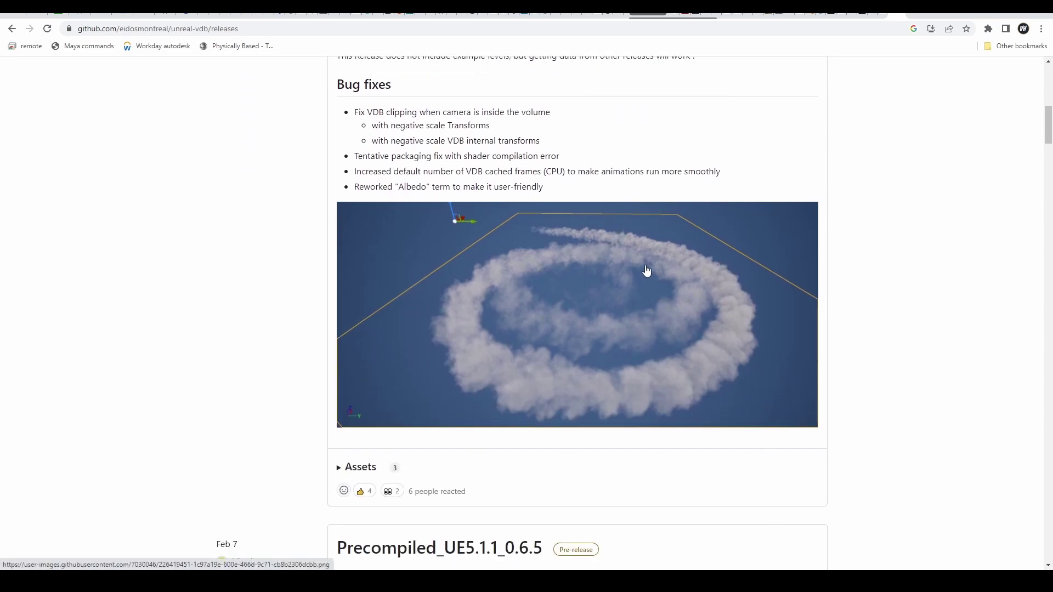
pyautogui.scroll(-7, 542, 329)
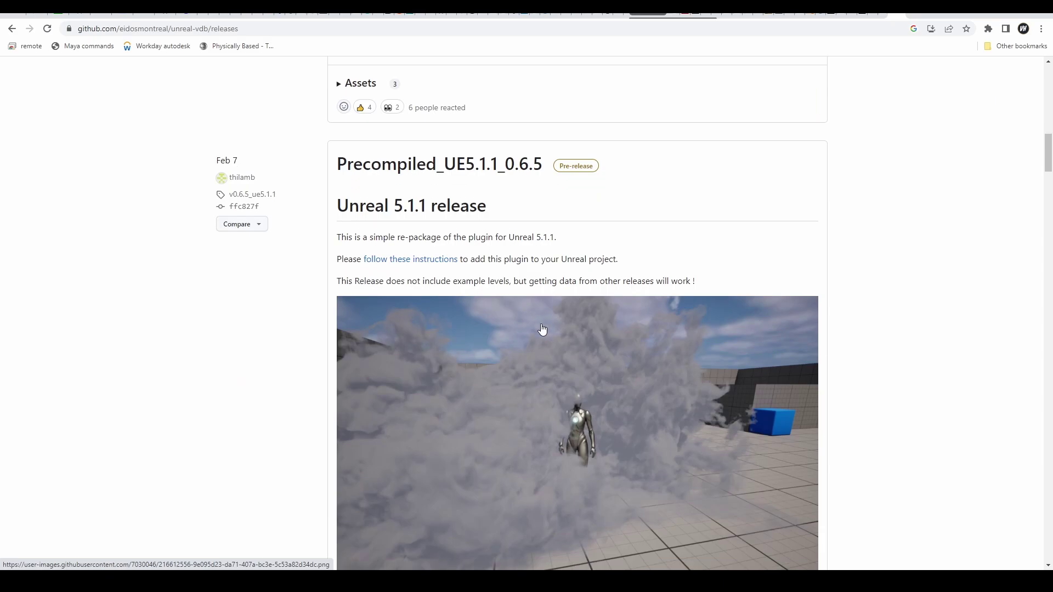
pyautogui.scroll(-3, 542, 329)
pyautogui.scroll(20, 572, 308)
pyautogui.scroll(1, 564, 297)
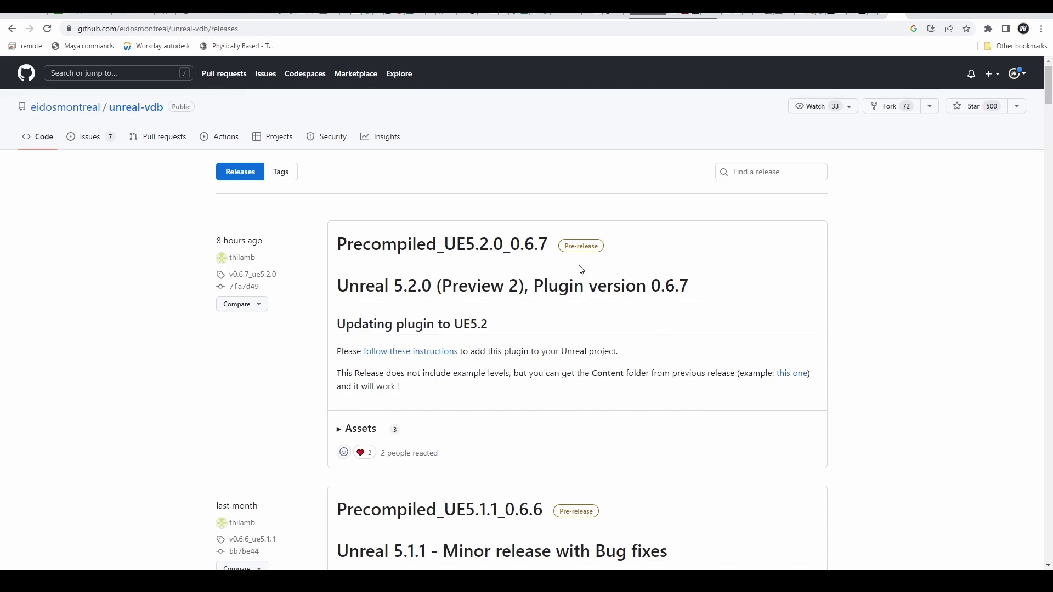
# Switch to the Unreal Editor, close the plugin list and bring the project's Content folder into view.
pyautogui.hotkey('alt', 'Tab')
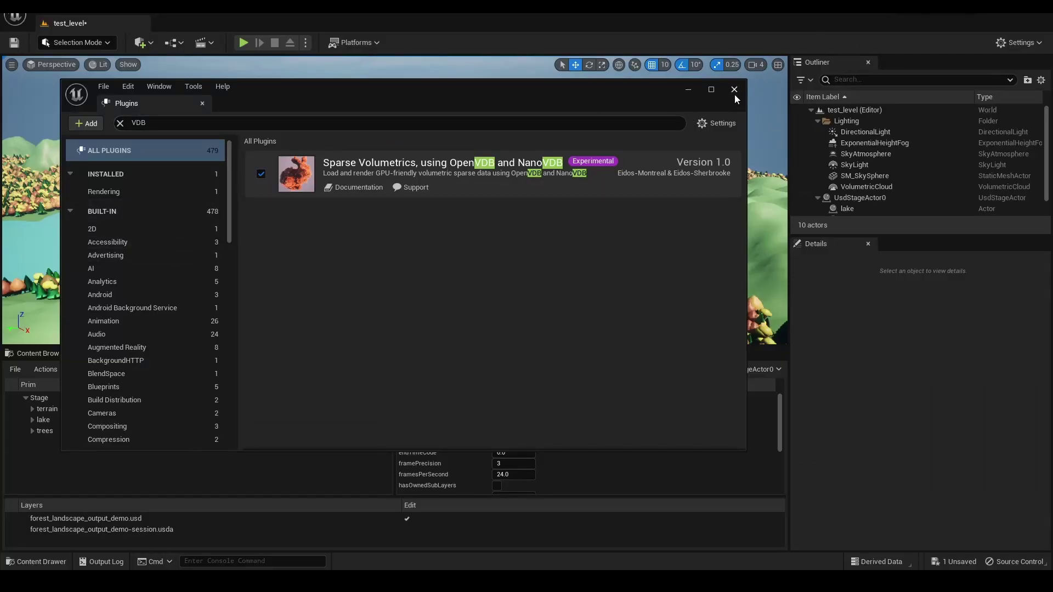
pyautogui.click(735, 90)
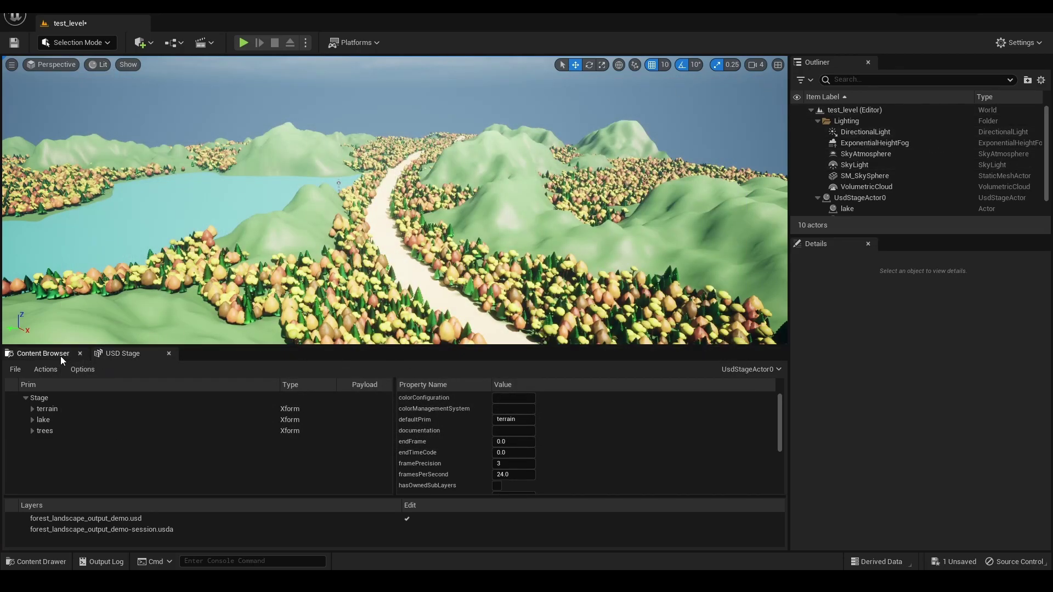
pyautogui.click(61, 357)
# Open the default Maya project's cache folder in File Explorer and bring cloud_test.0002.vdb into Unreal's Content folder.
pyautogui.press('super+e')
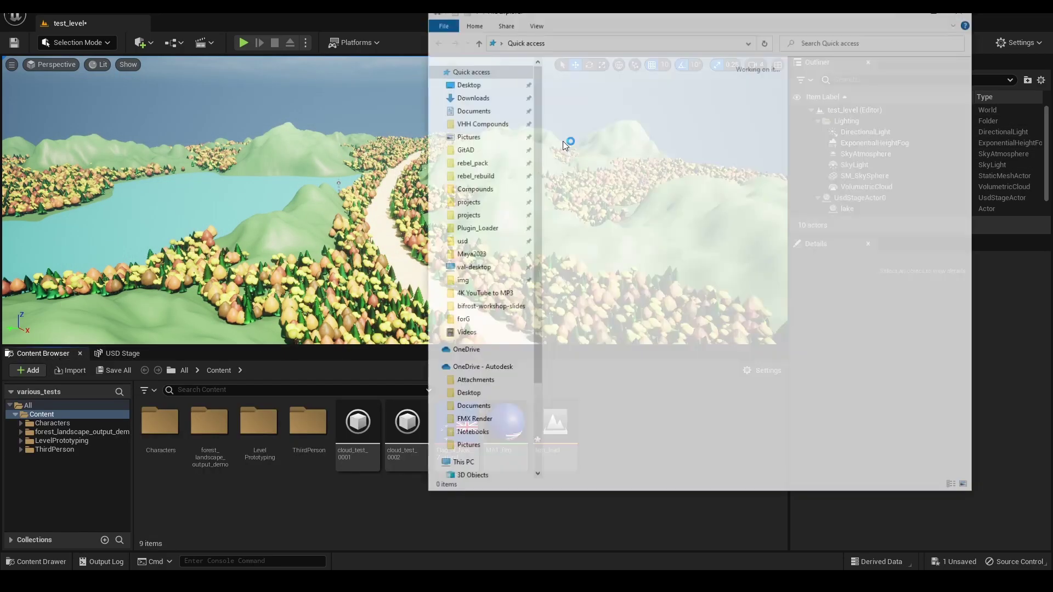
pyautogui.click(465, 206)
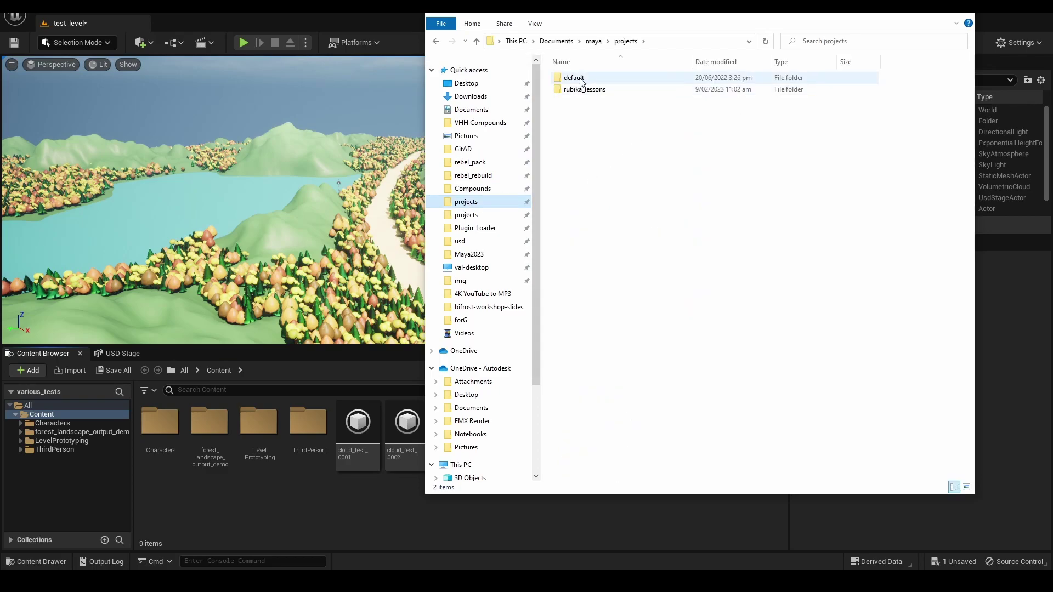
pyautogui.doubleClick(565, 78)
pyautogui.doubleClick(585, 100)
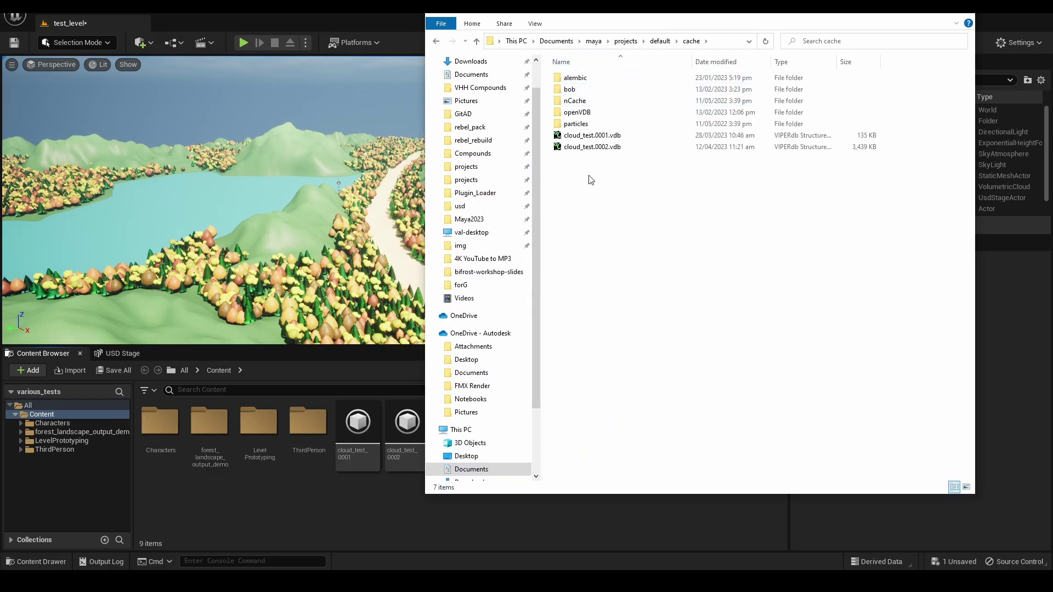
pyautogui.moveTo(580, 148); pyautogui.dragTo(245, 496)
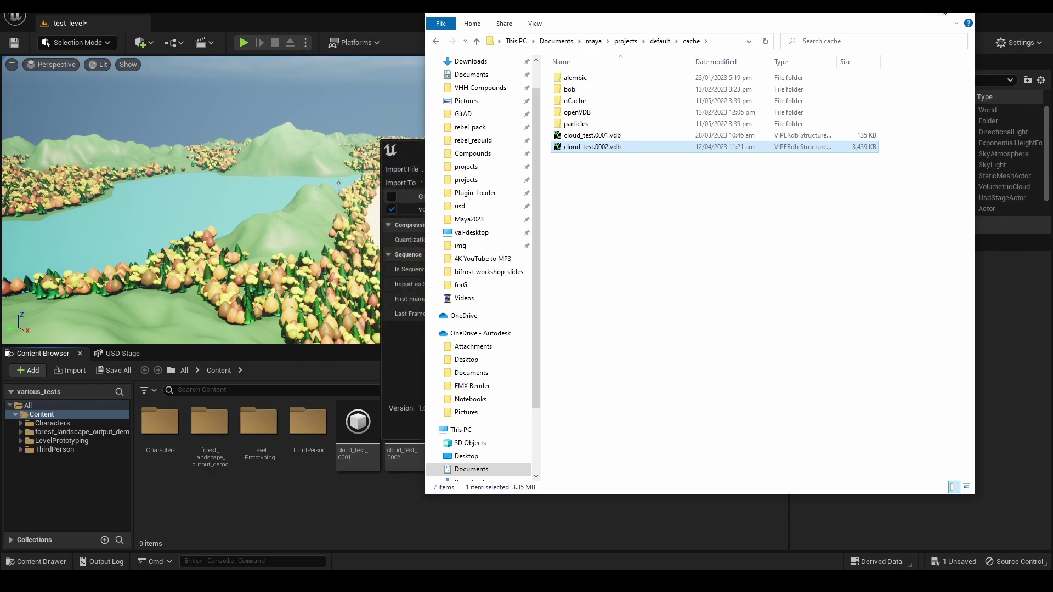
# Turn off Import as Sequence in the VDB import options and import the voxel_fog_density grid as a single volume.
pyautogui.click(963, 16)
pyautogui.moveTo(542, 149); pyautogui.dragTo(522, 115)
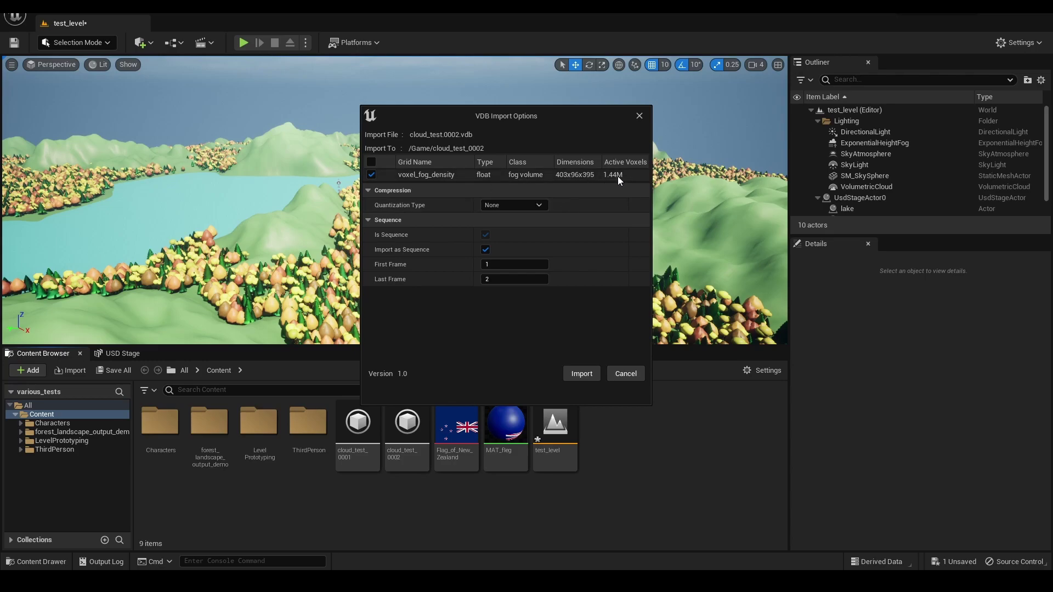
pyautogui.click(486, 249)
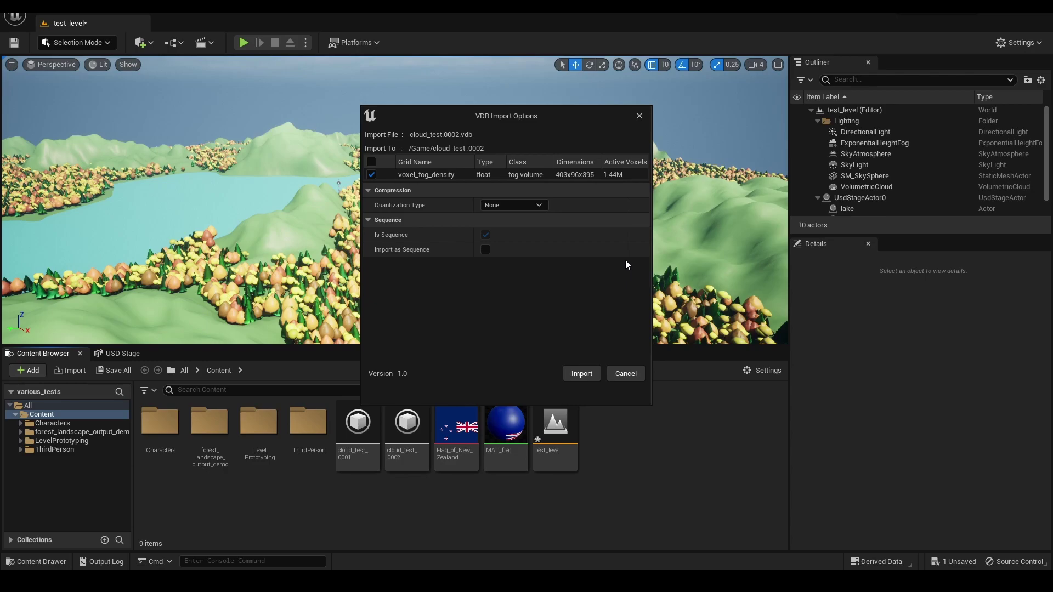
pyautogui.click(485, 250)
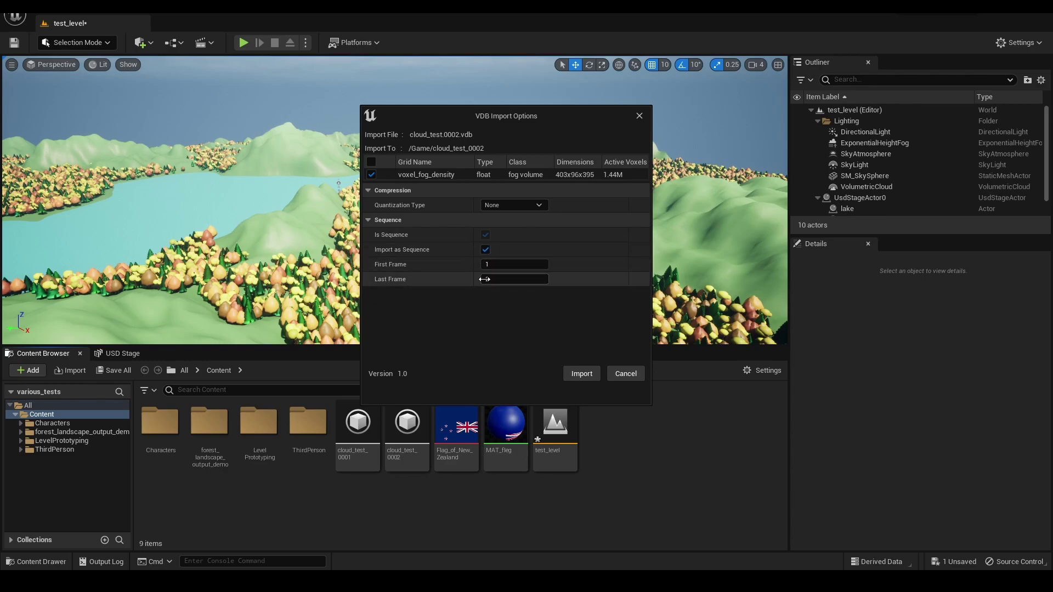
pyautogui.click(486, 250)
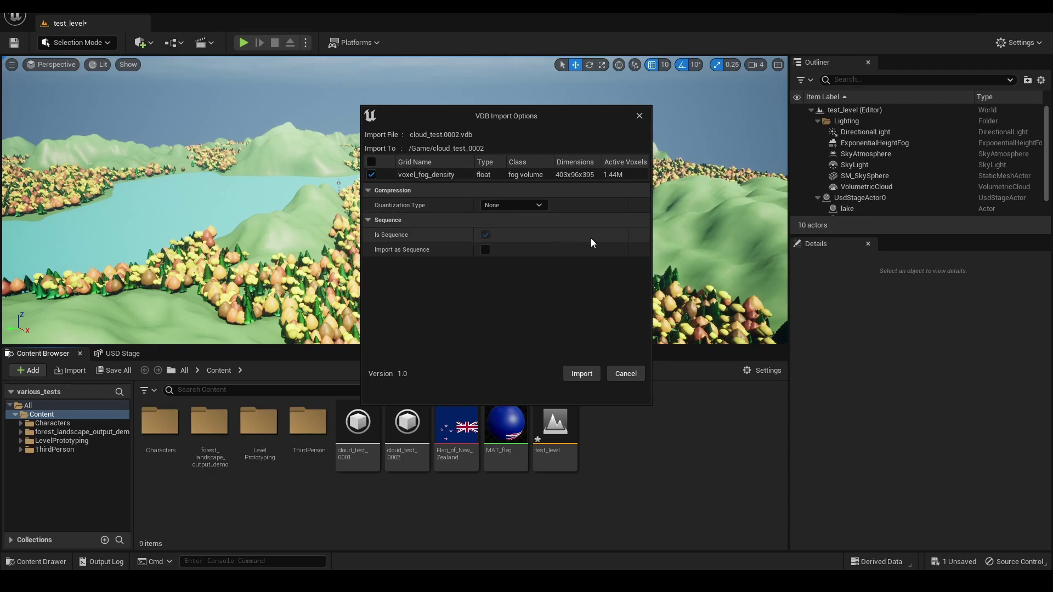
pyautogui.click(580, 374)
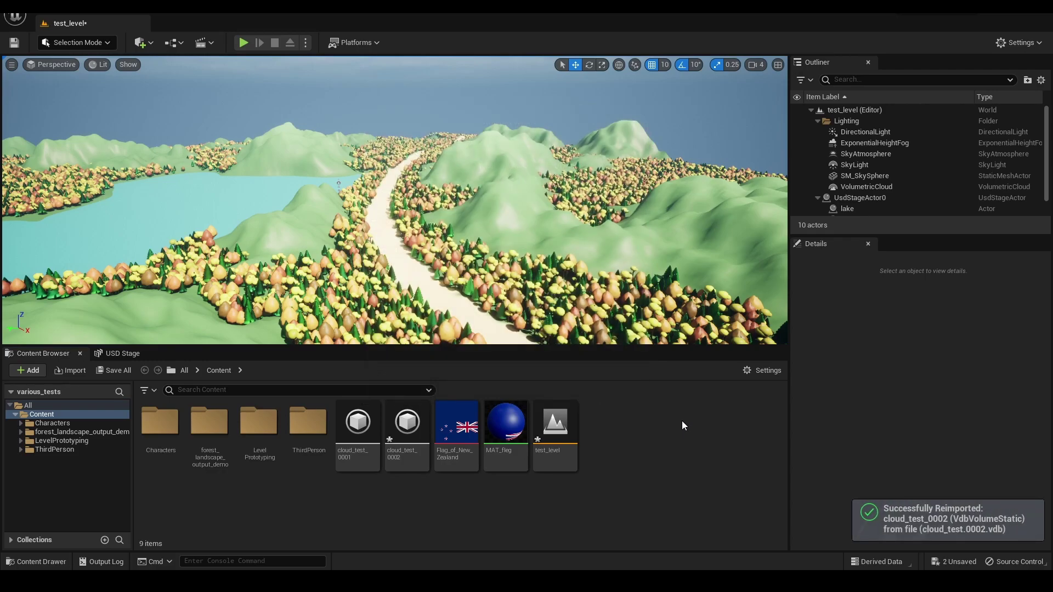
# Check the USD stage actor's scale and place the cloud_test_0002 volume in the level at about 10740, 3300, 1640.
pyautogui.click(400, 441)
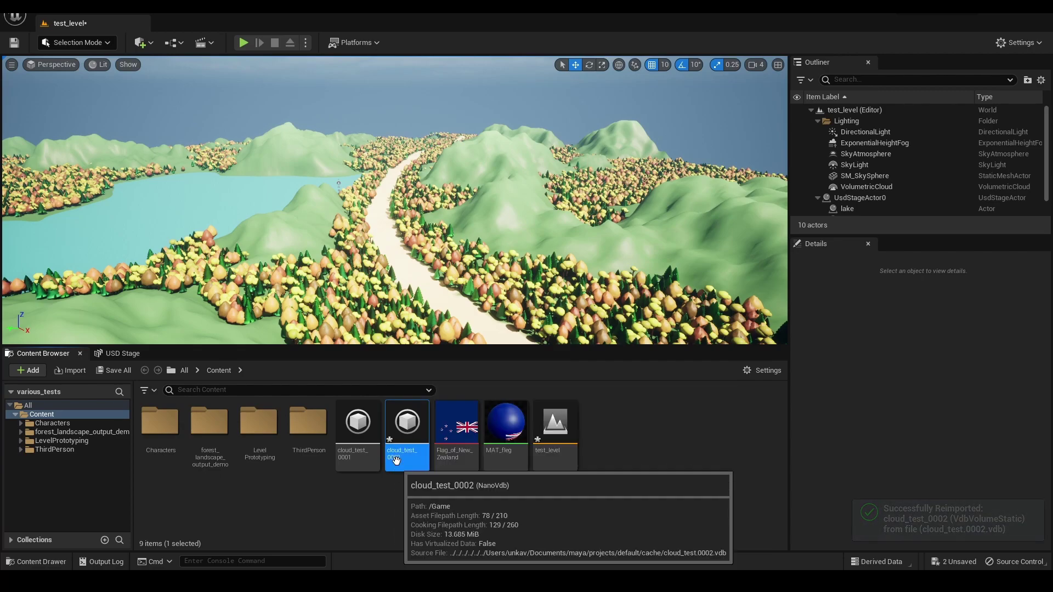
pyautogui.moveTo(482, 285); pyautogui.dragTo(458, 225, button='right')
pyautogui.press('s')
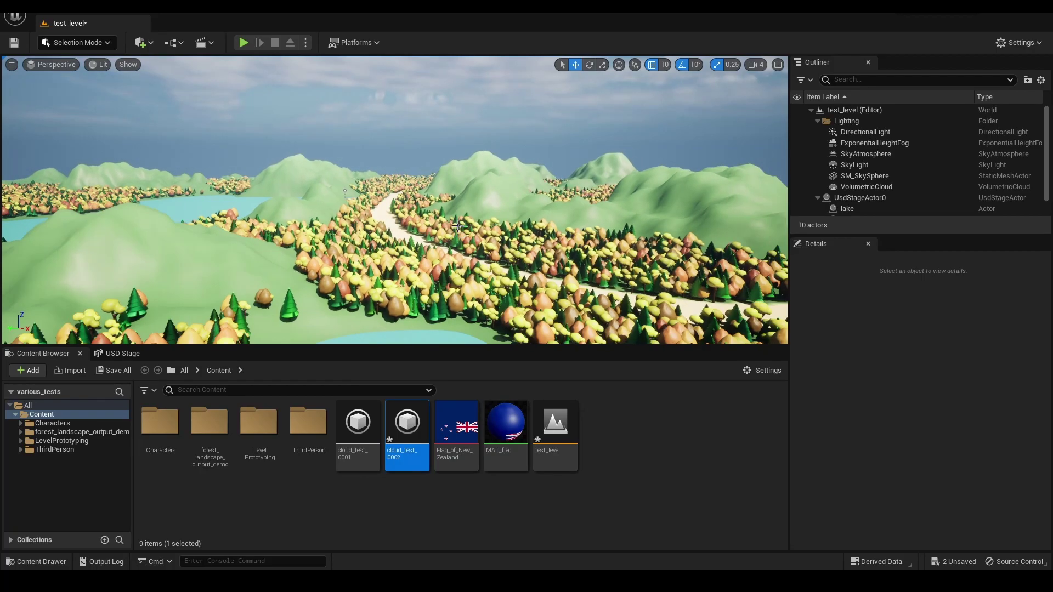
pyautogui.click(865, 198)
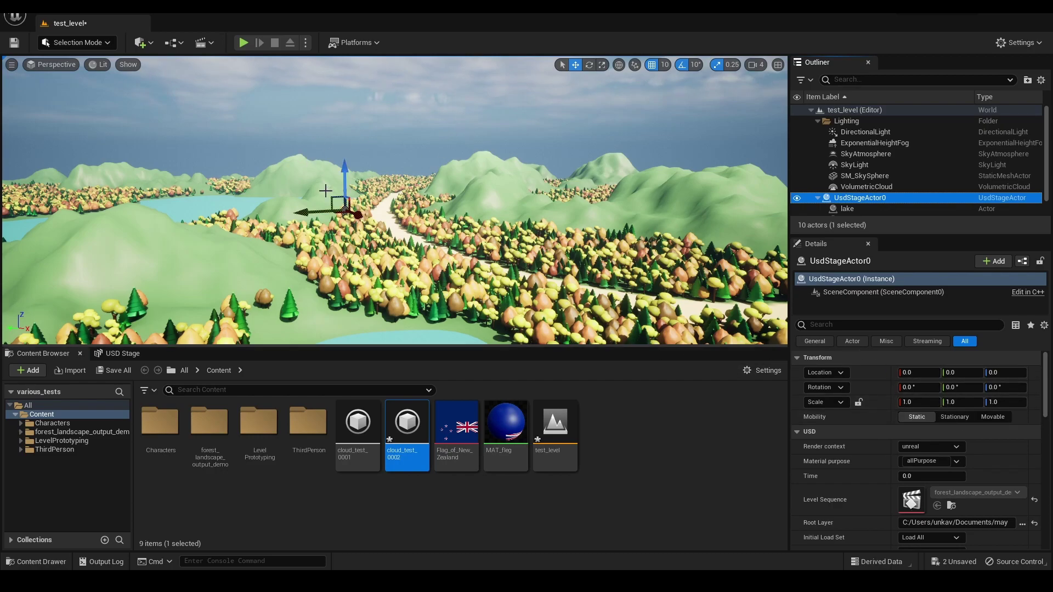
pyautogui.click(917, 405)
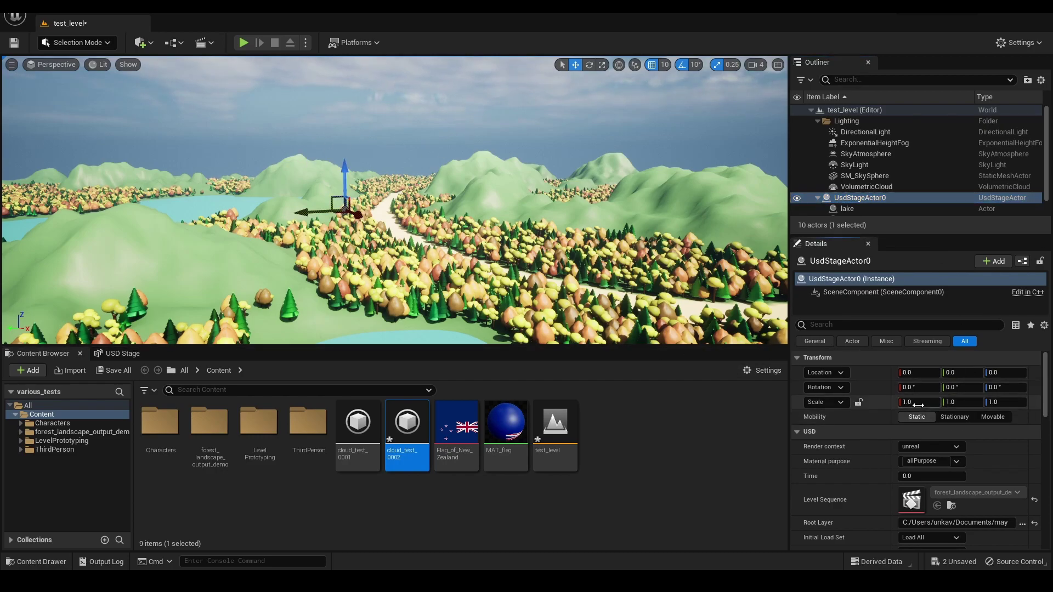
pyautogui.moveTo(402, 438); pyautogui.dragTo(353, 173)
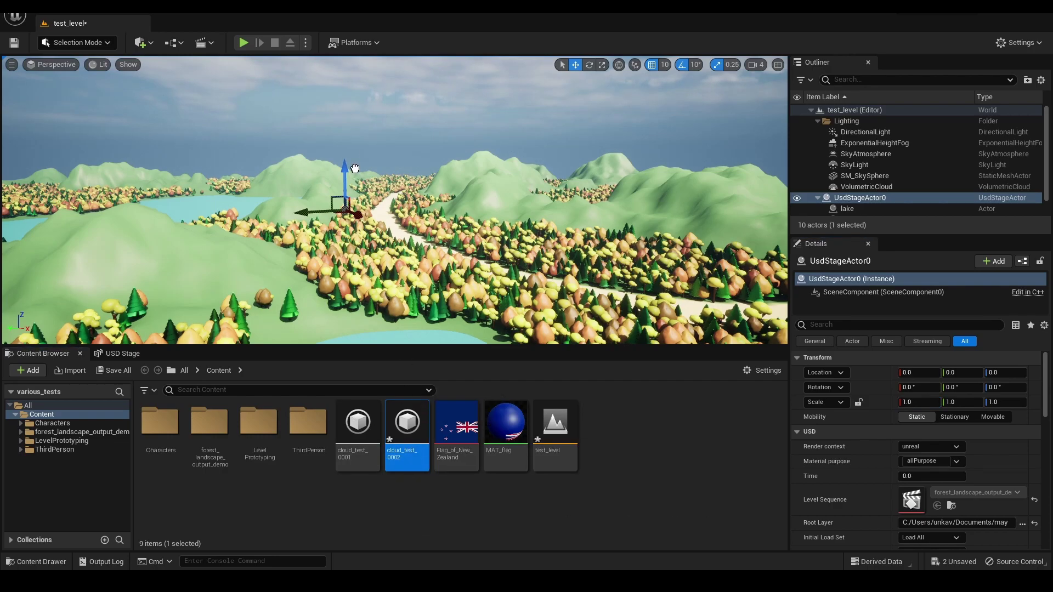
pyautogui.moveTo(407, 433); pyautogui.dragTo(377, 118)
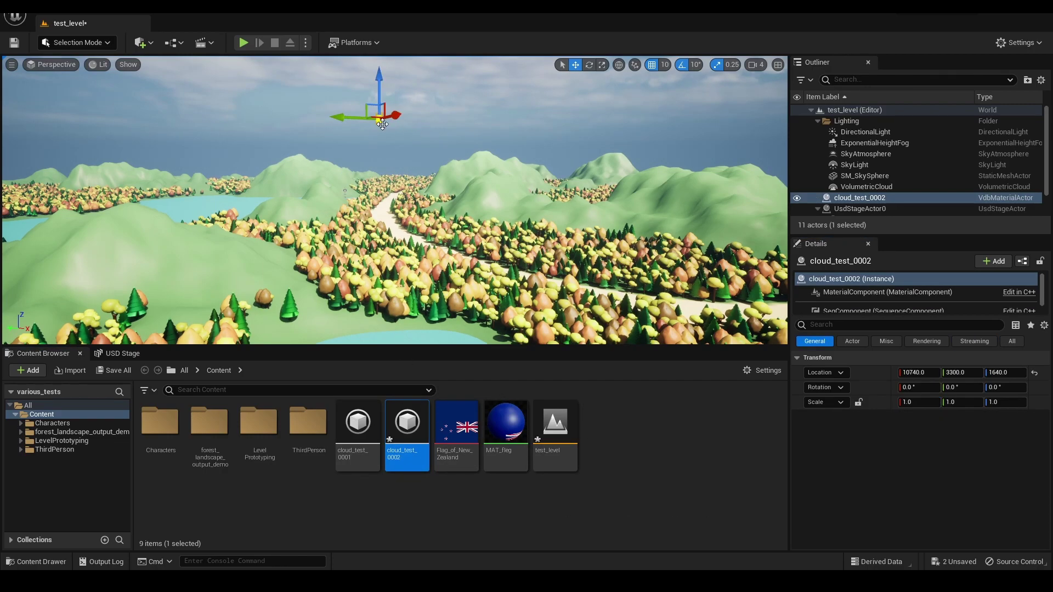
pyautogui.press('f')
pyautogui.keyDown('alt'); pyautogui.moveTo(347, 201); pyautogui.dragTo(730, 198); pyautogui.keyUp('alt')
pyautogui.keyDown('alt'); pyautogui.moveTo(466, 241); pyautogui.dragTo(513, 250); pyautogui.keyUp('alt')
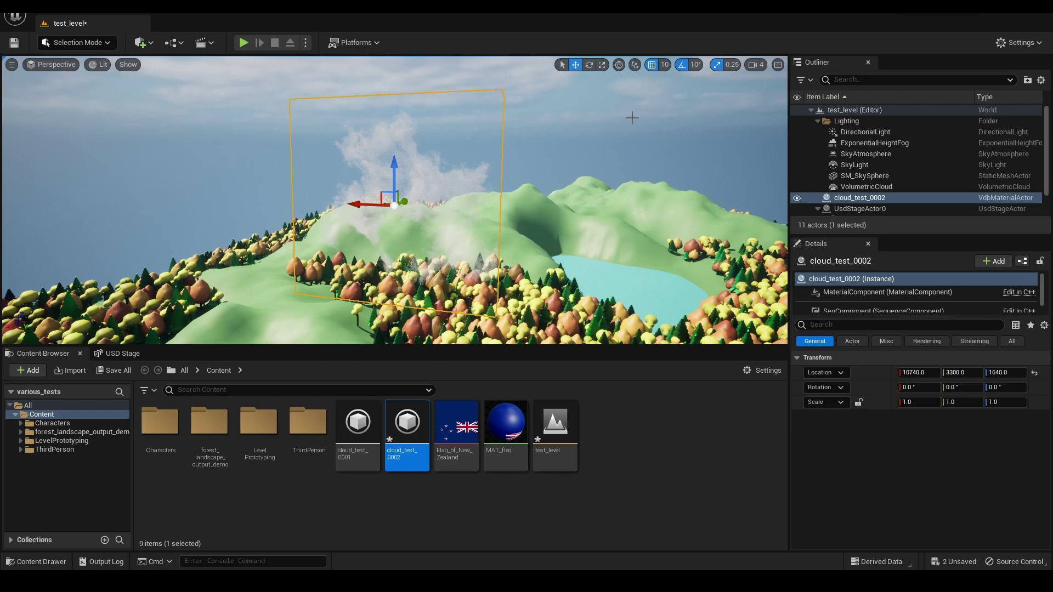
# Rotate the cloud_test_0002 volume about -90° around its X axis and view it against the landscape.
pyautogui.click(589, 66)
pyautogui.moveTo(388, 148); pyautogui.dragTo(373, 220)
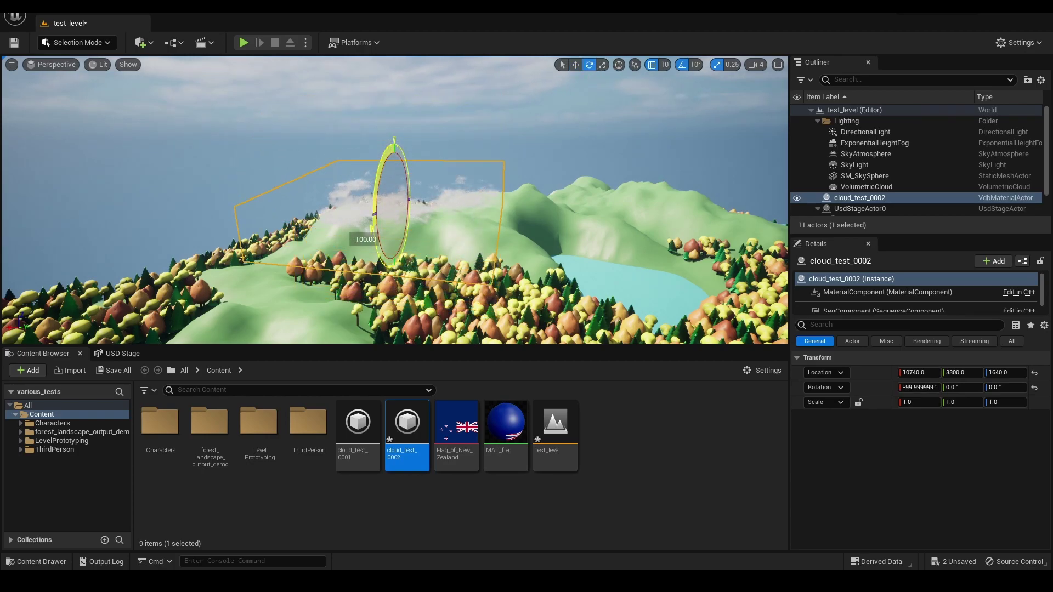
pyautogui.moveTo(626, 153)
pyautogui.keyDown('alt'); pyautogui.mouseDown()
pyautogui.moveTo(417, 129)
pyautogui.moveTo(340, 140)
pyautogui.moveTo(592, 151)
pyautogui.moveTo(613, 167)
pyautogui.mouseUp(); pyautogui.keyUp('alt')
pyautogui.moveTo(613, 166); pyautogui.dragTo(613, 183, button='right')
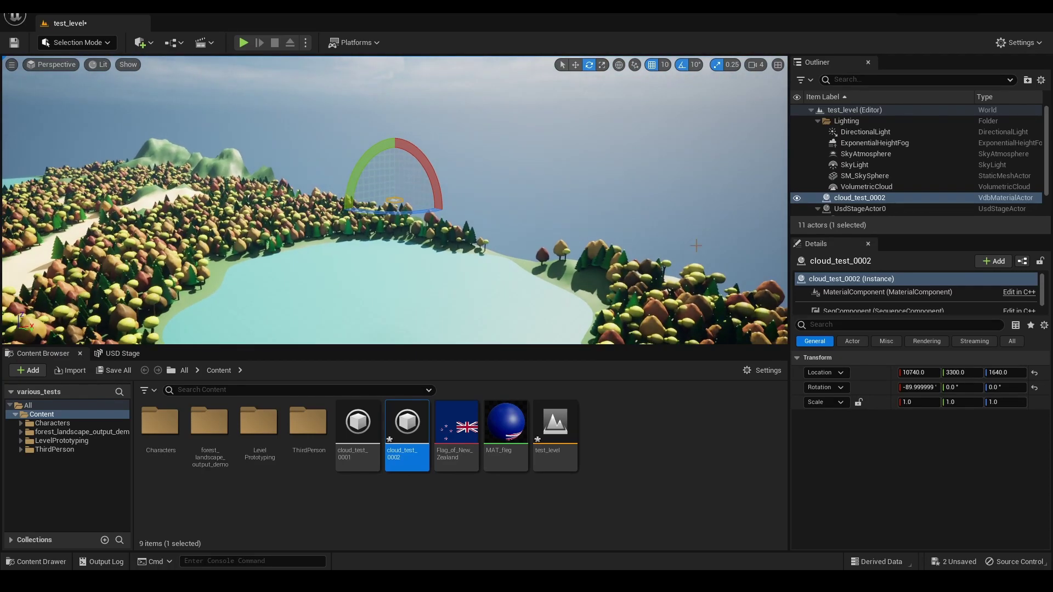
pyautogui.moveTo(514, 262); pyautogui.dragTo(625, 209, button='right')
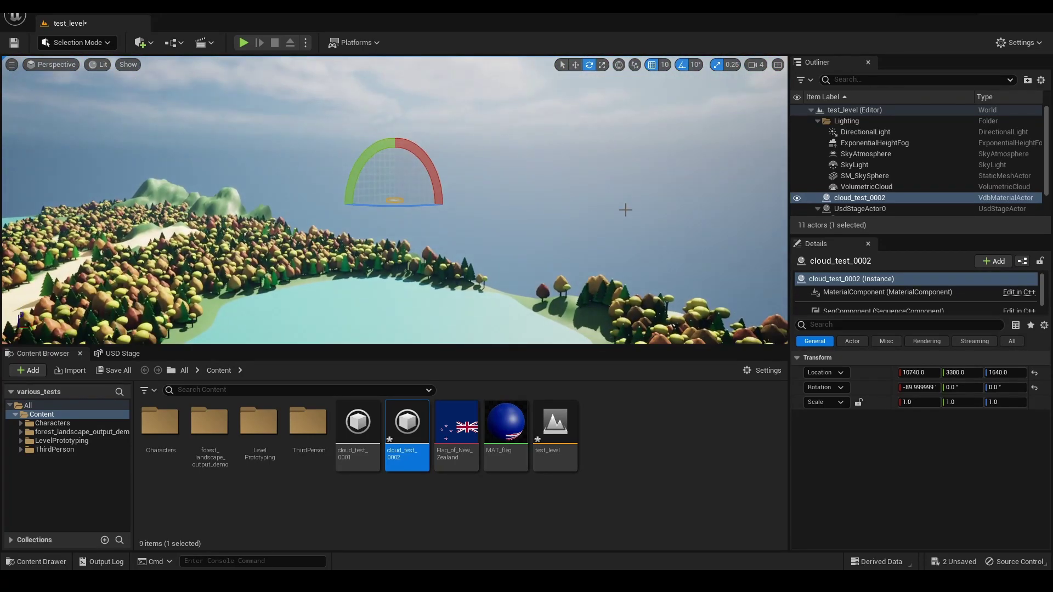
# Scale the UsdStageActor0 landscape to 0.1 on the X, Y and Z axes.
pyautogui.click(872, 209)
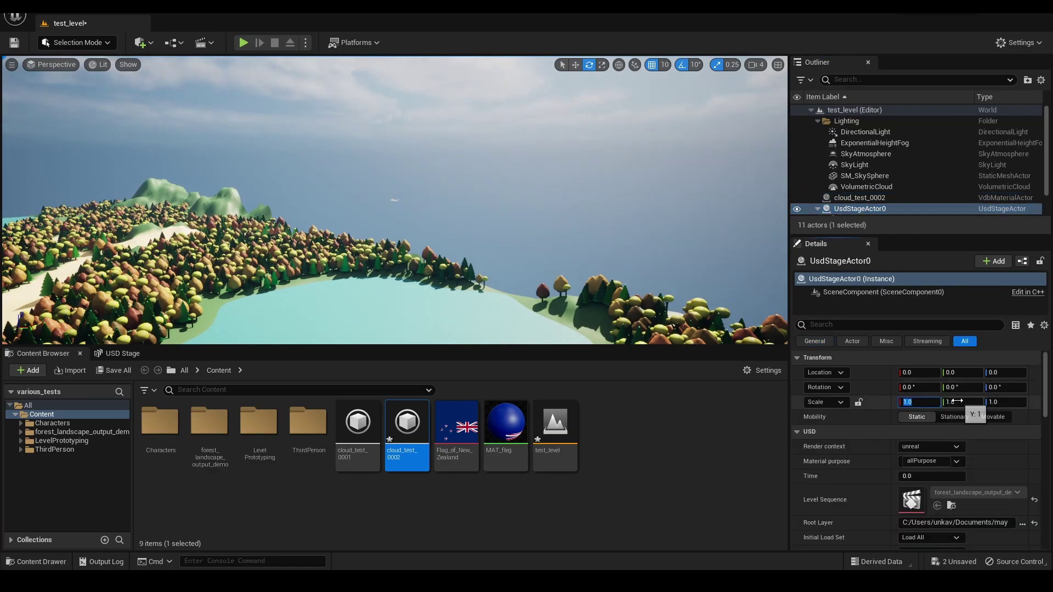
pyautogui.click(996, 402)
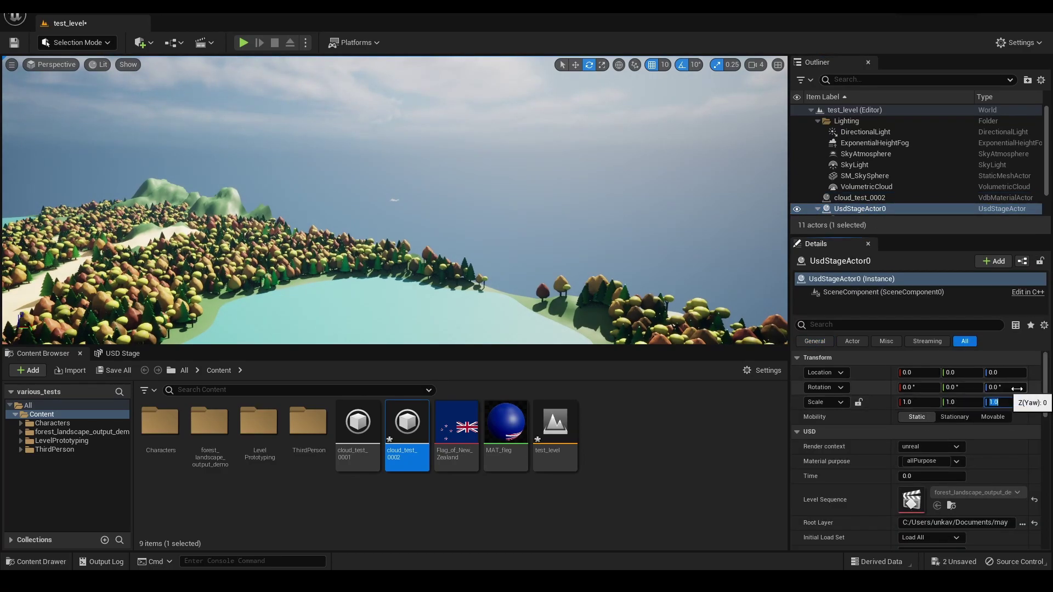
pyautogui.write('0.1')
pyautogui.press('Tab')
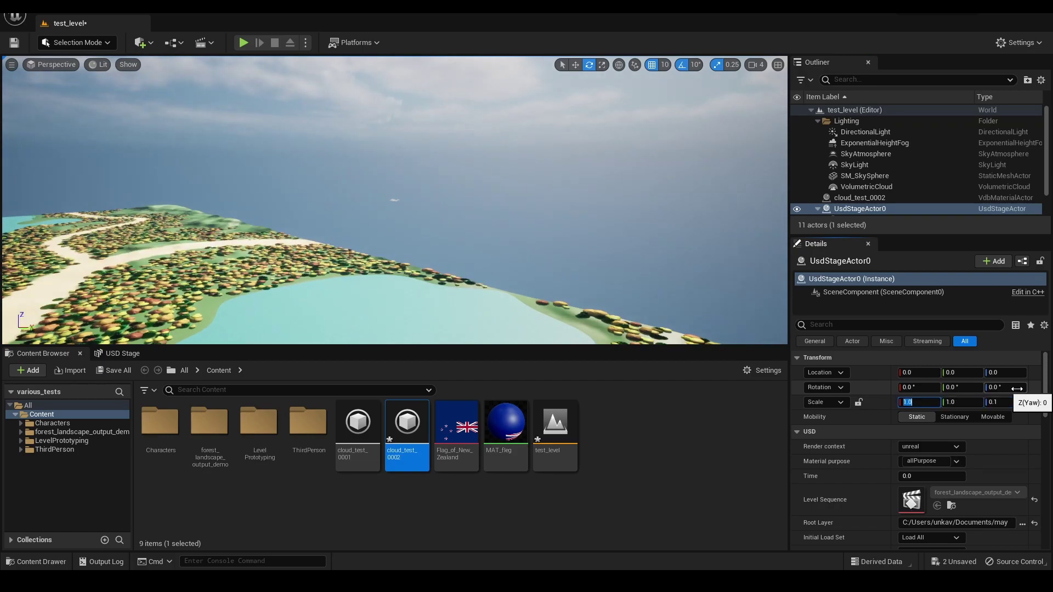
pyautogui.write('0.1')
pyautogui.press('Tab')
pyautogui.write('0.1')
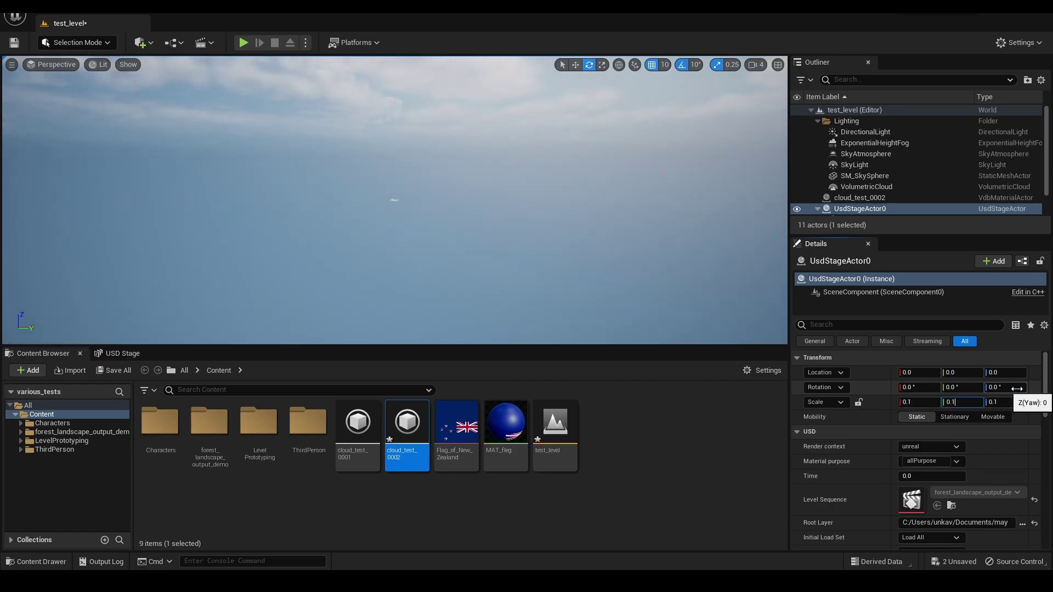
pyautogui.press('Return')
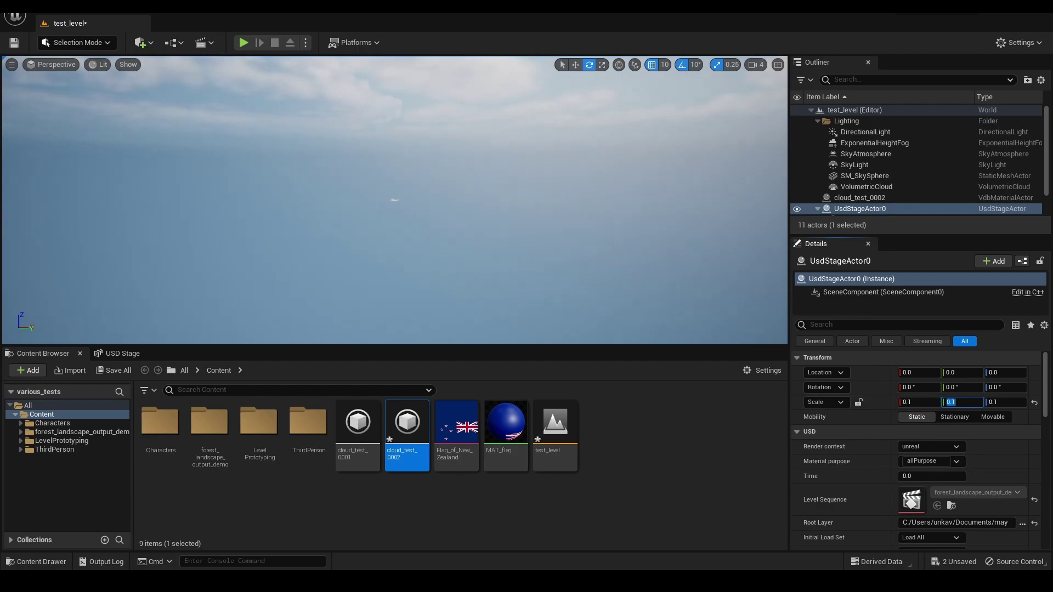
# Move the cloud_test_0002 volume to location 0, 0, 0 and set its X rotation to exactly -90°.
pyautogui.click(393, 199)
pyautogui.press('w')
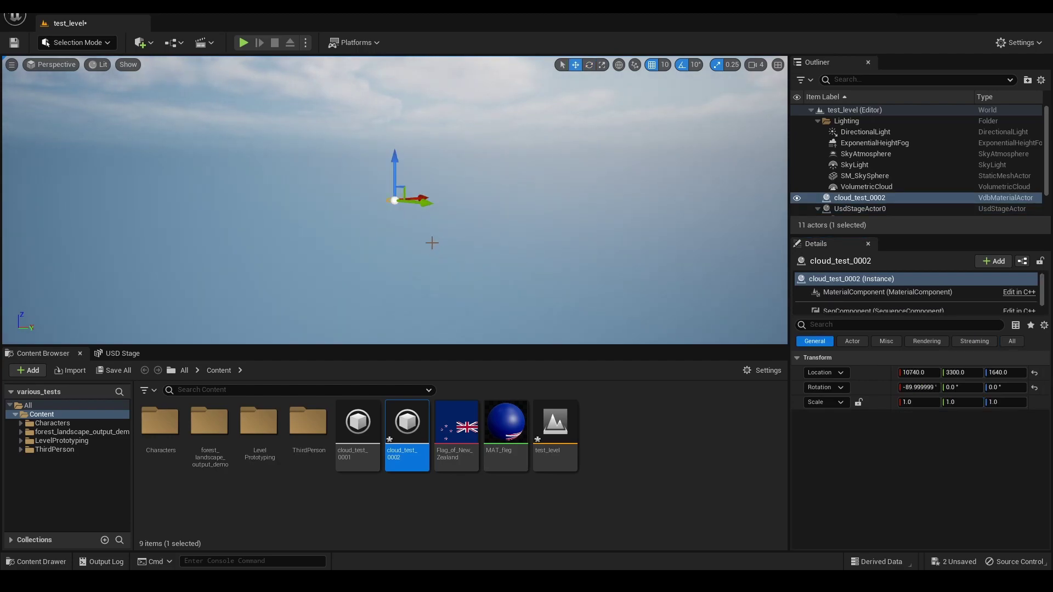
pyautogui.click(917, 373)
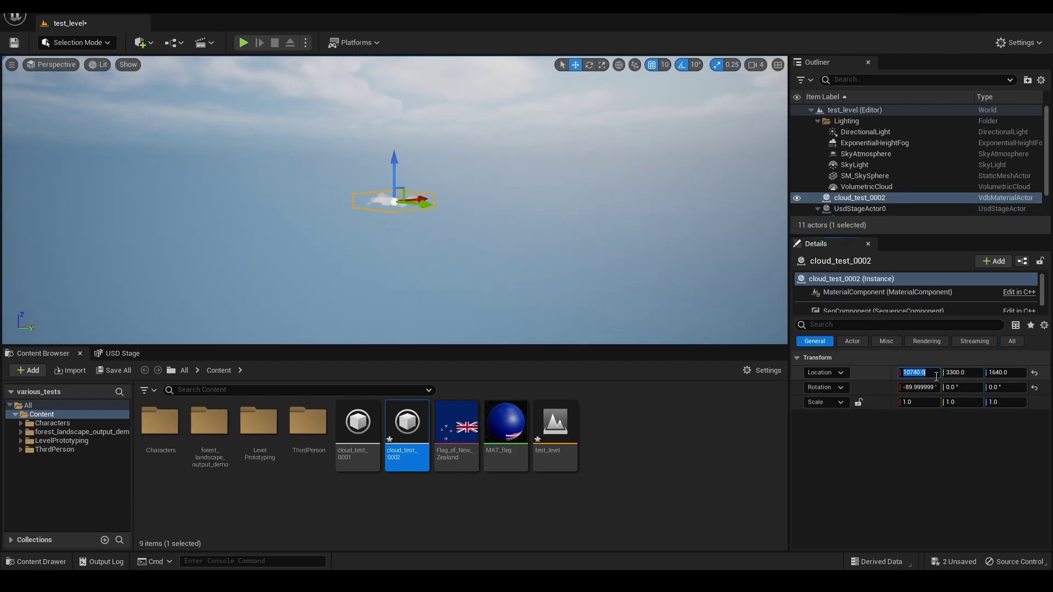
pyautogui.write('0')
pyautogui.press('Tab')
pyautogui.write('0')
pyautogui.press('Tab')
pyautogui.write('0')
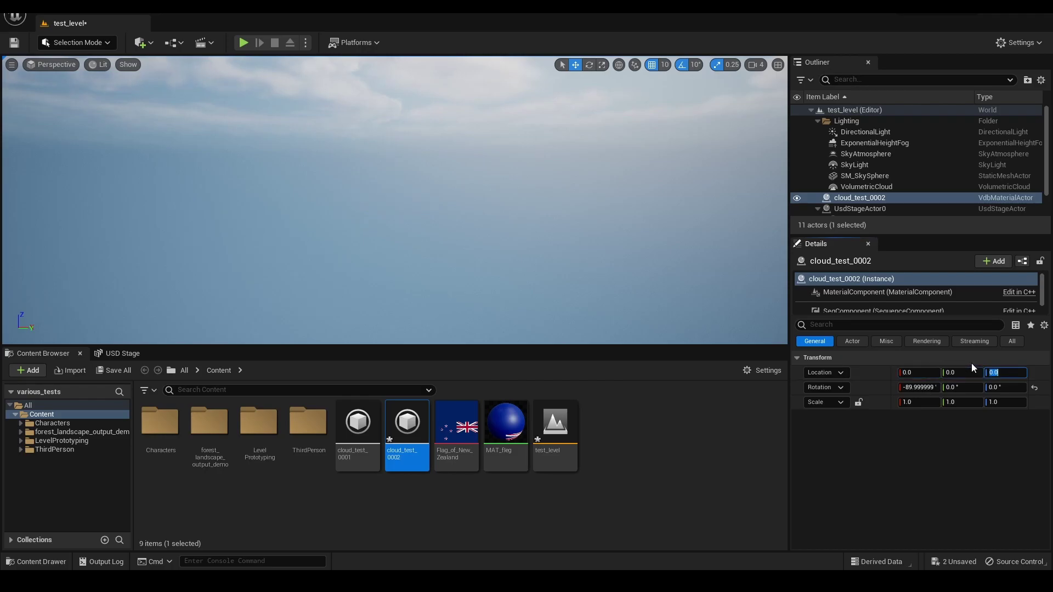
pyautogui.click(919, 387)
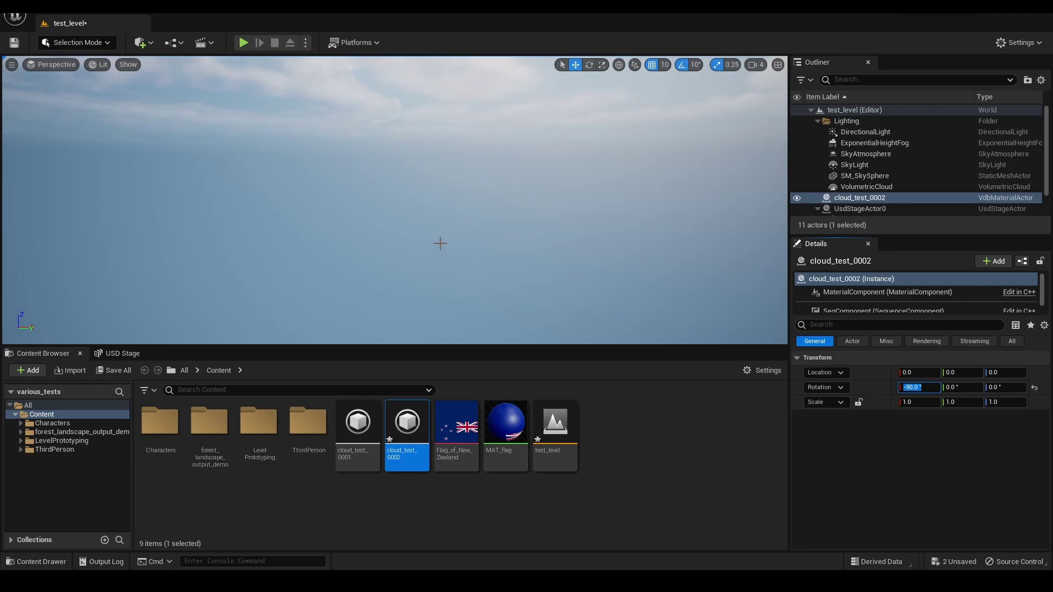
# Raise the cloud_test_0002 volume above the terrain to a Z location of 250.
pyautogui.click(871, 197)
pyautogui.press('f')
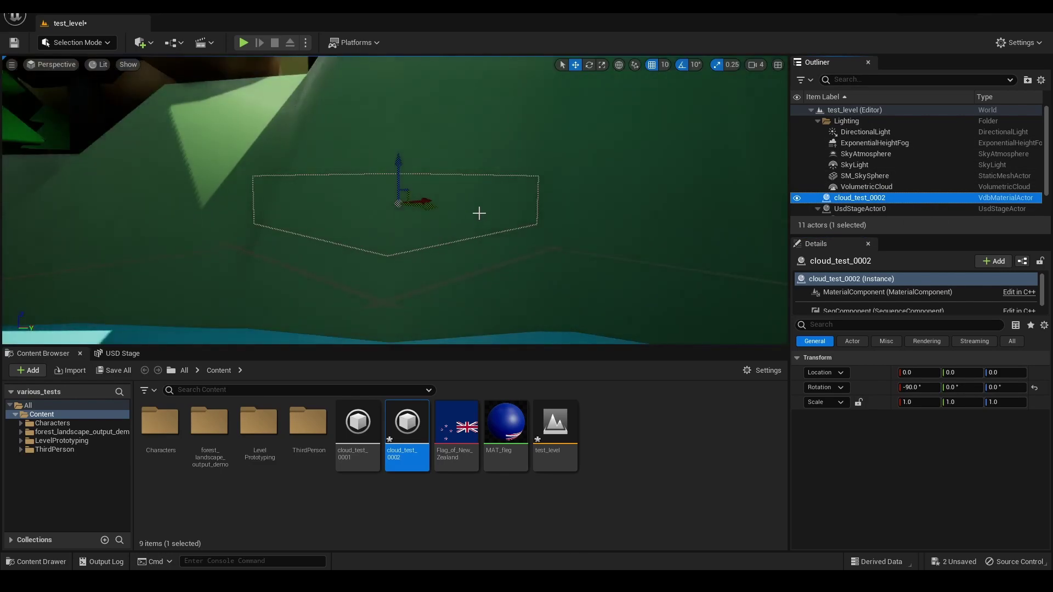
pyautogui.scroll(-8, 481, 207)
pyautogui.keyDown('alt'); pyautogui.moveTo(479, 212); pyautogui.dragTo(395, 85); pyautogui.keyUp('alt')
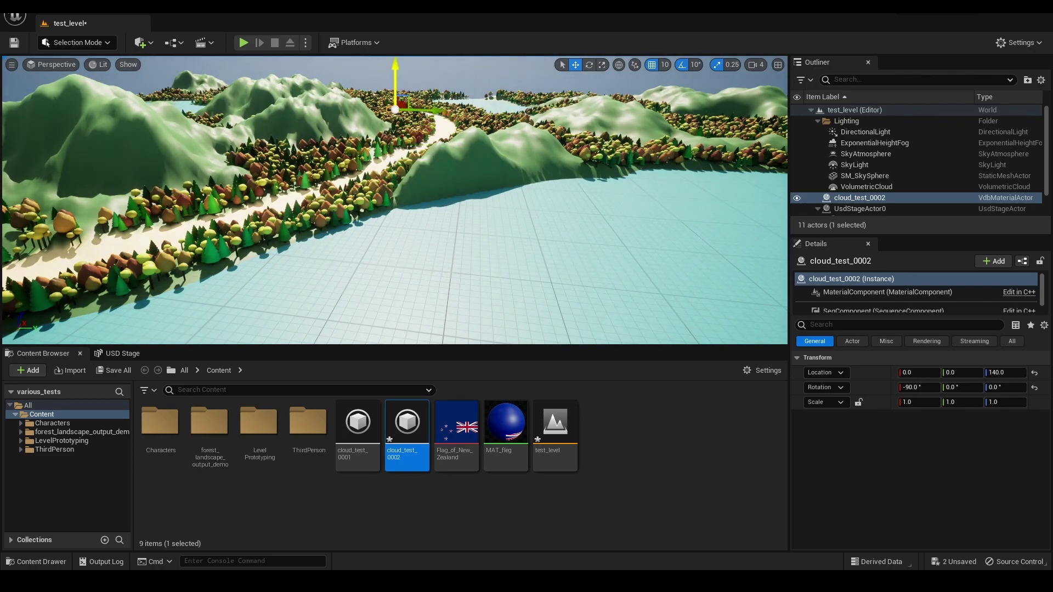
pyautogui.moveTo(412, 137); pyautogui.dragTo(412, 93, button='middle')
pyautogui.moveTo(400, 136); pyautogui.dragTo(403, 58)
pyautogui.keyDown('alt'); pyautogui.moveTo(477, 128); pyautogui.dragTo(246, 128); pyautogui.keyUp('alt')
pyautogui.moveTo(351, 77); pyautogui.dragTo(351, 94, button='right')
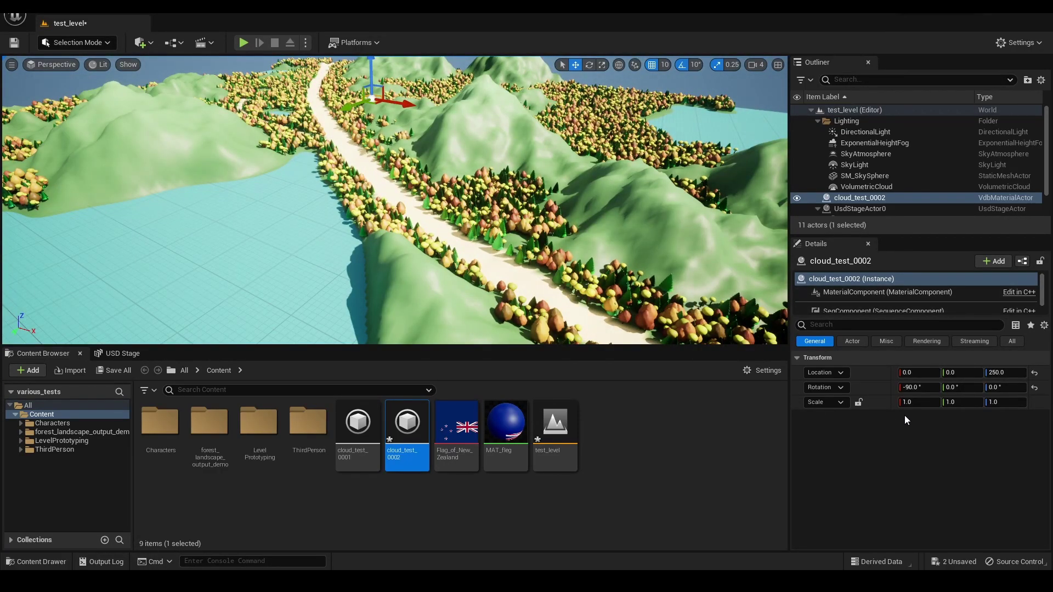
# Set the cloud_test_0002 volume's scale to 10 on all three axes.
pyautogui.click(916, 403)
pyautogui.write('10')
pyautogui.press('Tab')
pyautogui.write('10')
pyautogui.press('Tab')
pyautogui.write('10')
pyautogui.press('Return')
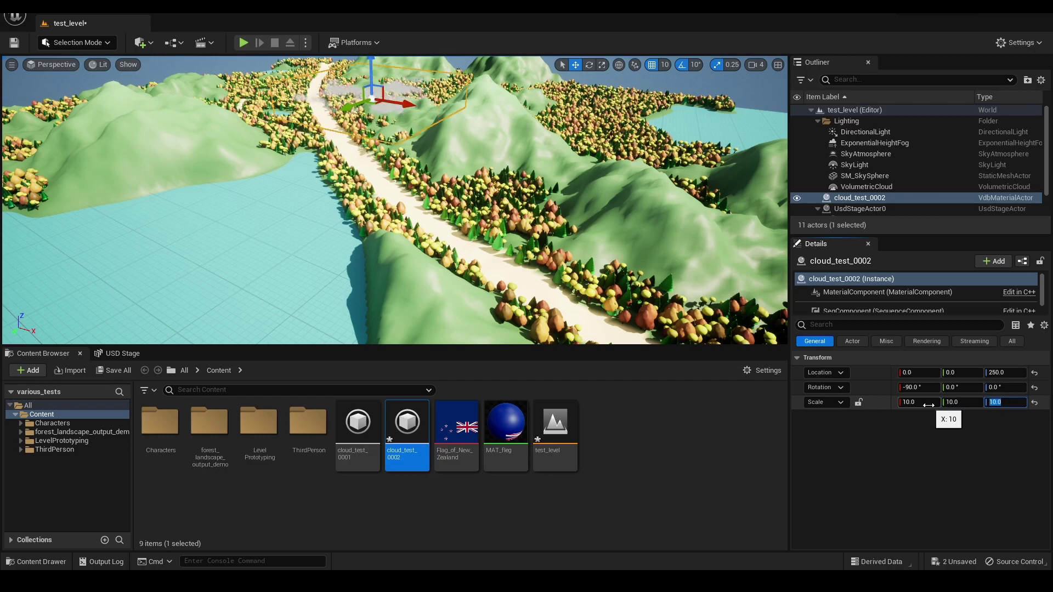
# Enlarge the cloud_test_0002 volume to a scale of 100 on all three axes.
pyautogui.click(928, 405)
pyautogui.write('100')
pyautogui.press('Tab')
pyautogui.write('100')
pyautogui.press('Tab')
pyautogui.write('100')
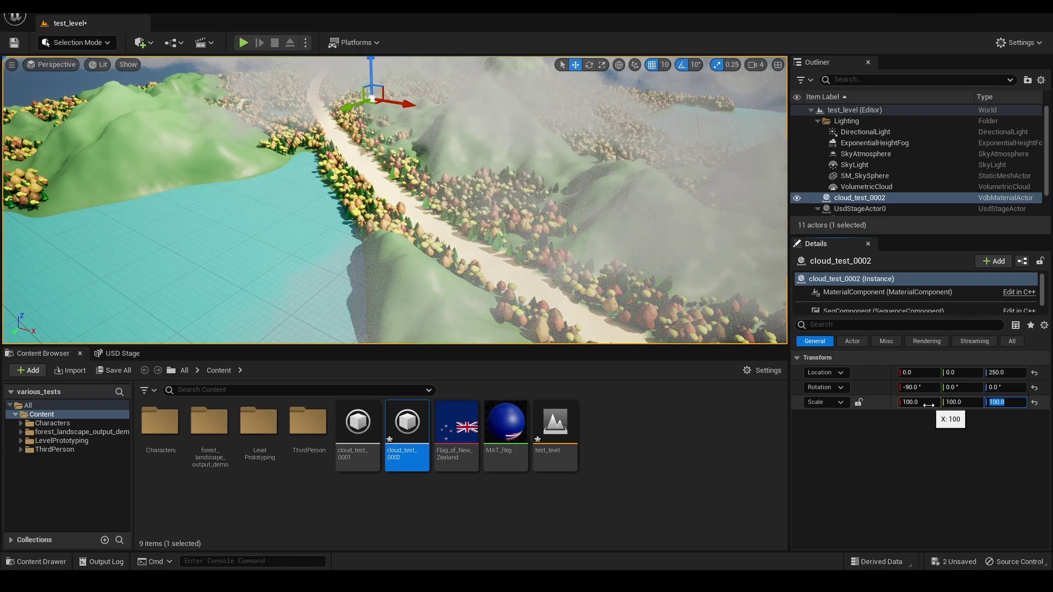
# Lower the cloud_test_0002 volume onto the landscape to a Z location of 20 and check it from several angles.
pyautogui.press('Return')
pyautogui.scroll(-5, 416, 197)
pyautogui.keyDown('alt'); pyautogui.moveTo(416, 197); pyautogui.dragTo(669, 170); pyautogui.keyUp('alt')
pyautogui.moveTo(373, 170); pyautogui.dragTo(374, 143, button='right')
pyautogui.moveTo(401, 125); pyautogui.dragTo(396, 182)
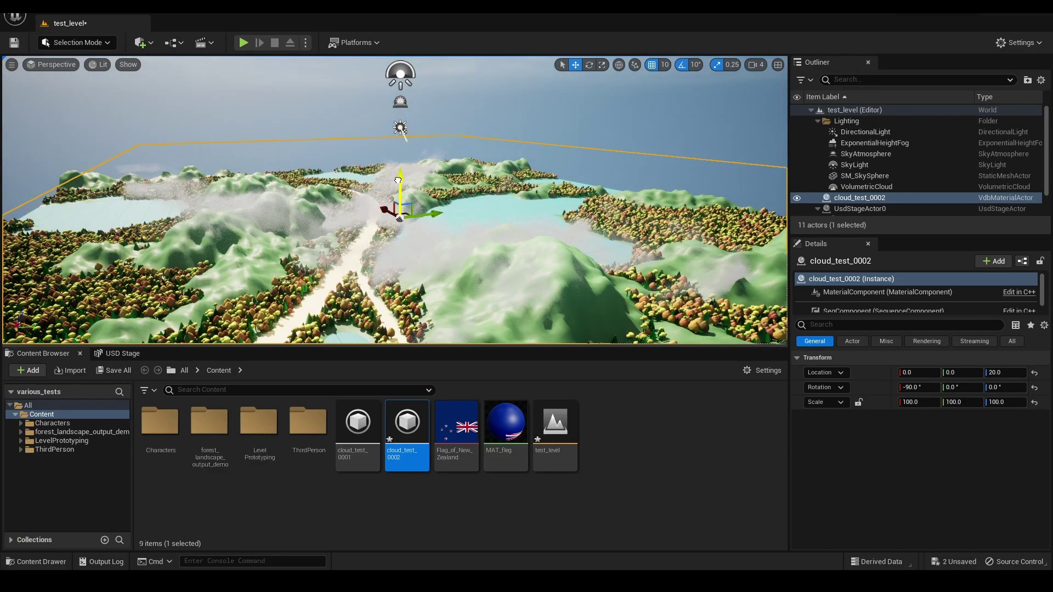
pyautogui.keyDown('alt'); pyautogui.moveTo(523, 228); pyautogui.dragTo(414, 283); pyautogui.keyUp('alt')
pyautogui.keyDown('alt'); pyautogui.moveTo(435, 223); pyautogui.dragTo(479, 273); pyautogui.keyUp('alt')
pyautogui.keyDown('alt'); pyautogui.moveTo(579, 268); pyautogui.dragTo(515, 211); pyautogui.keyUp('alt')
pyautogui.hotkey('ctrl', 'z')
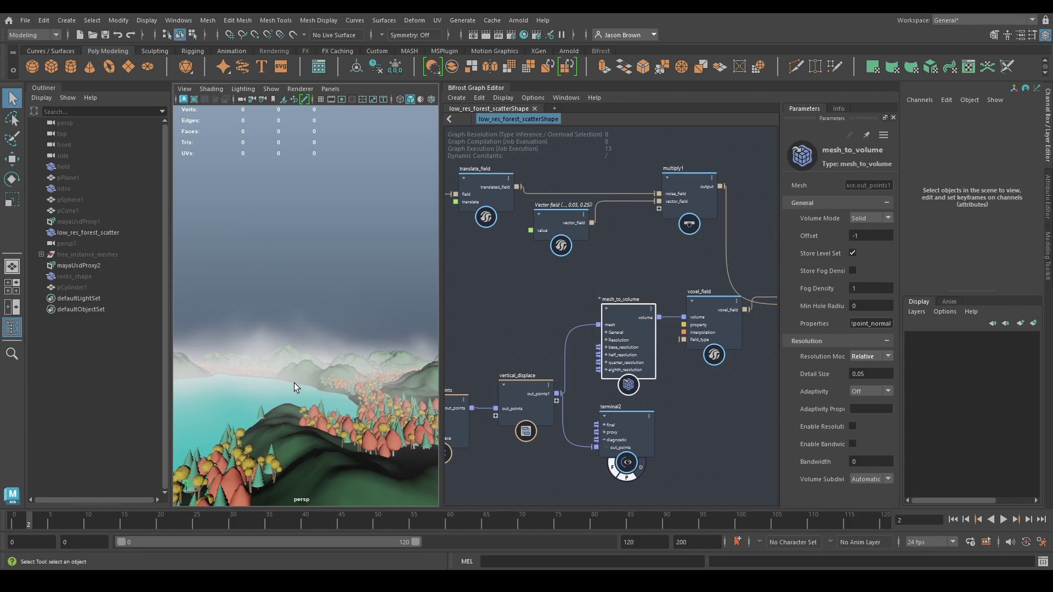
# Switch to Maya and examine the write_OpenVDB_volume node's settings in the Bifrost graph.
pyautogui.scroll(-4, 598, 248)
pyautogui.keyDown('alt'); pyautogui.moveTo(681, 253); pyautogui.dragTo(400, 310, button='middle'); pyautogui.keyUp('alt')
pyautogui.scroll(4, 605, 329)
pyautogui.keyDown('alt'); pyautogui.moveTo(606, 283); pyautogui.dragTo(703, 290, button='middle'); pyautogui.keyUp('alt')
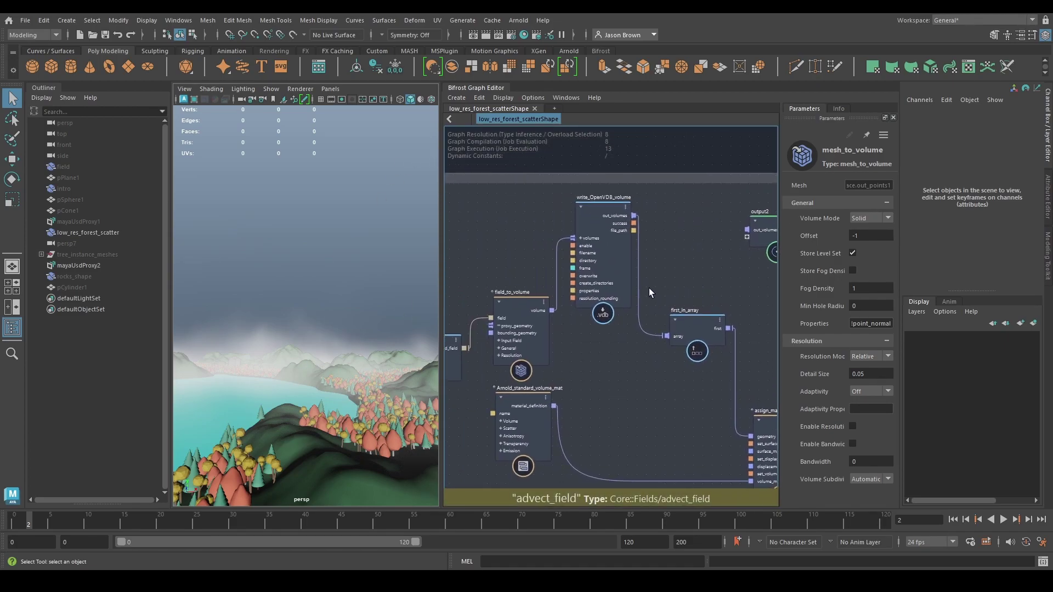
pyautogui.click(607, 215)
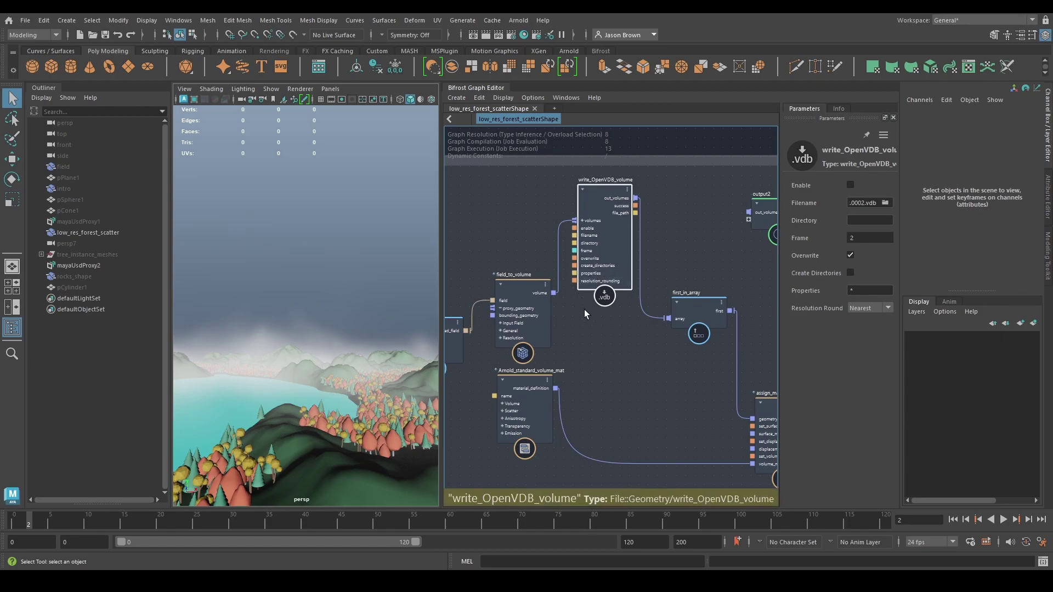
# Move the output2 node in the Bifrost graph farther away from the write_OpenVDB_volume node.
pyautogui.keyDown('alt'); pyautogui.moveTo(653, 347); pyautogui.dragTo(571, 369, button='middle'); pyautogui.keyUp('alt')
pyautogui.keyDown('alt'); pyautogui.moveTo(680, 277); pyautogui.dragTo(639, 277, button='middle'); pyautogui.keyUp('alt')
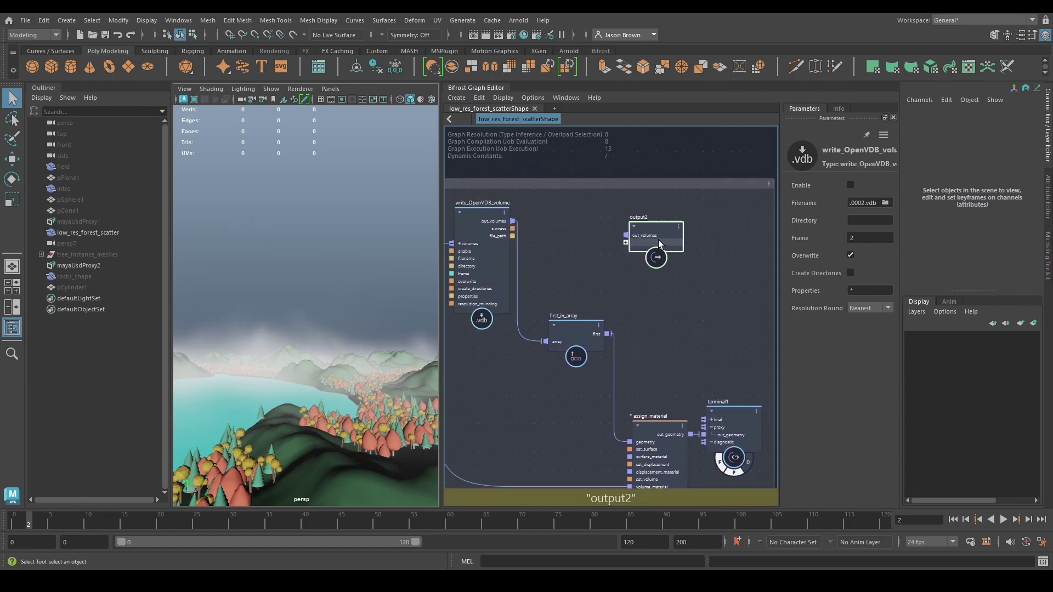
pyautogui.moveTo(659, 239); pyautogui.dragTo(748, 241)
pyautogui.keyDown('alt'); pyautogui.moveTo(597, 246); pyautogui.dragTo(735, 241, button='middle'); pyautogui.keyUp('alt')
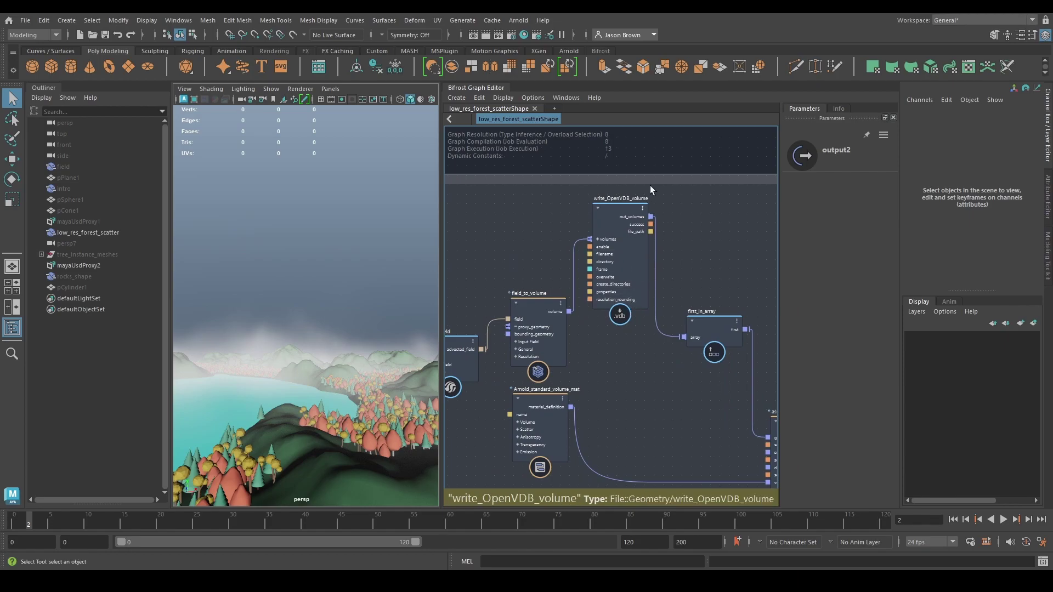
# Review the write_OpenVDB_volume node and the fog over the whole landscape in Maya, and switch back to Unreal.
pyautogui.scroll(-2, 670, 214)
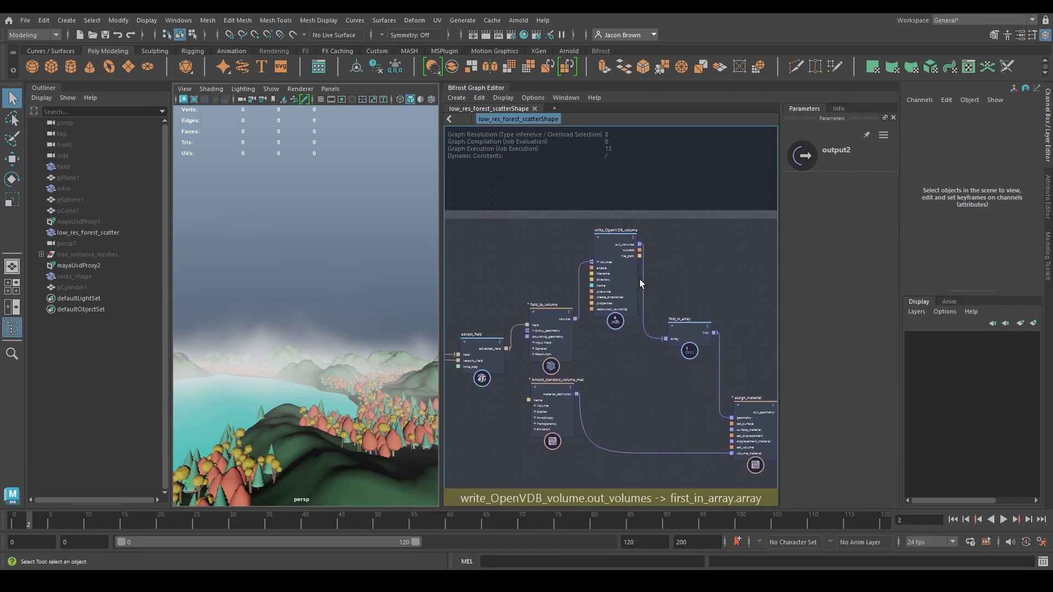
pyautogui.click(613, 248)
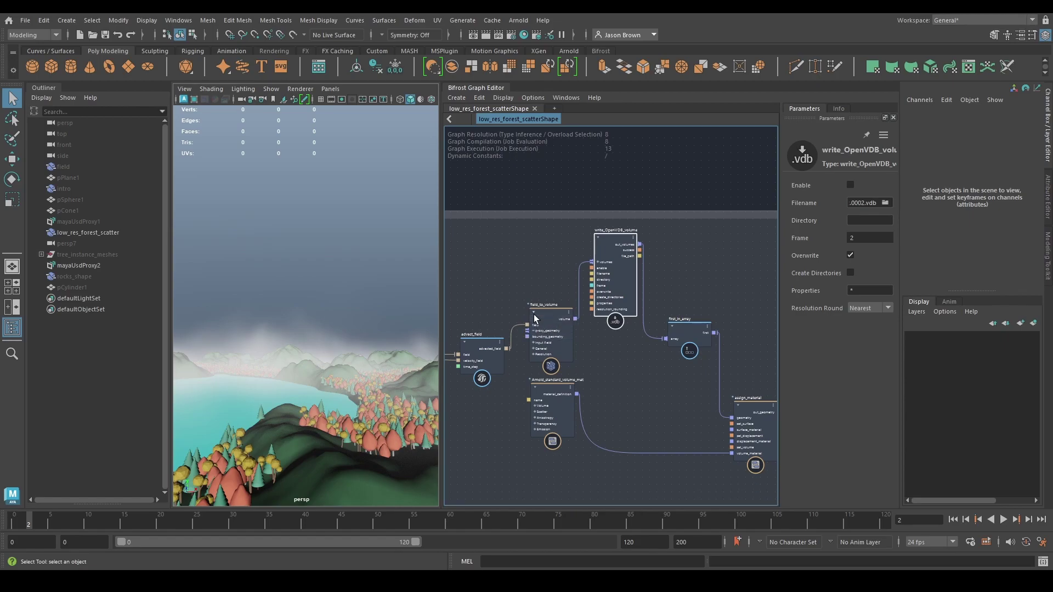
pyautogui.keyDown('alt'); pyautogui.moveTo(340, 321); pyautogui.dragTo(513, 323); pyautogui.keyUp('alt')
pyautogui.keyDown('alt'); pyautogui.moveTo(406, 332); pyautogui.dragTo(345, 329, button='right'); pyautogui.keyUp('alt')
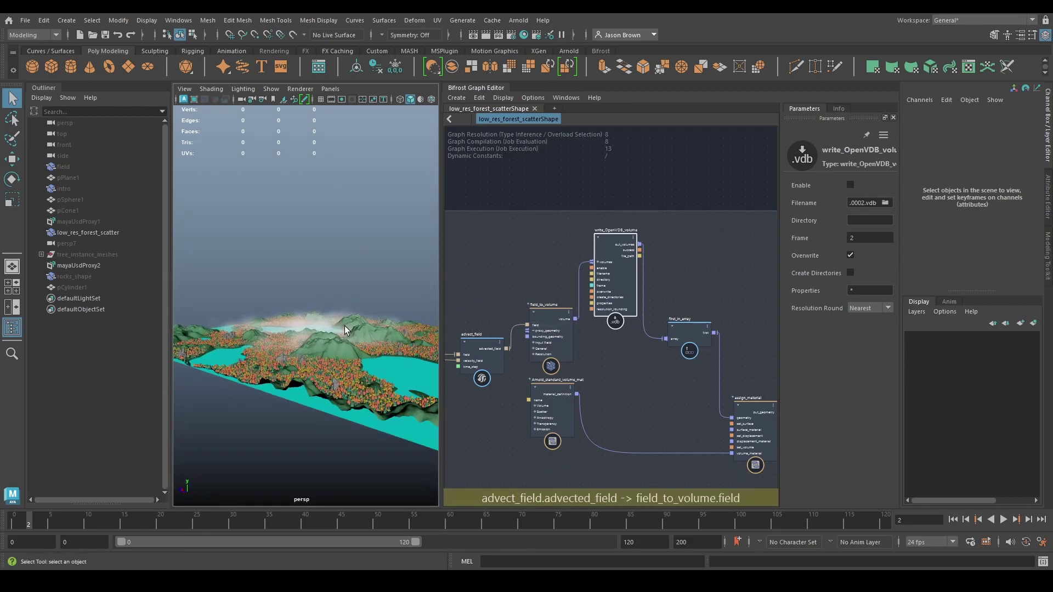
pyautogui.hotkey('alt', 'Tab')
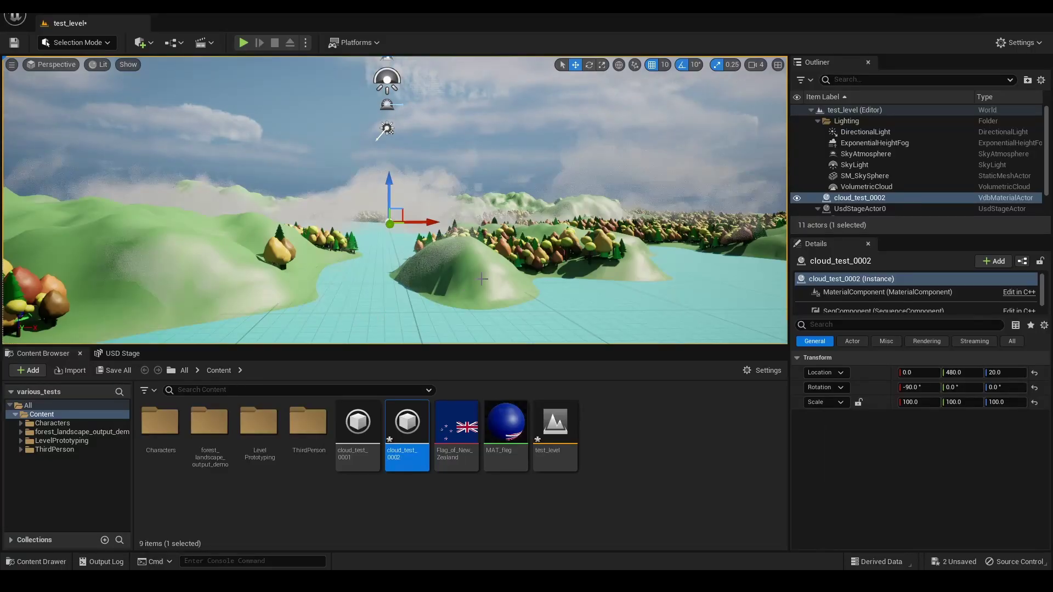
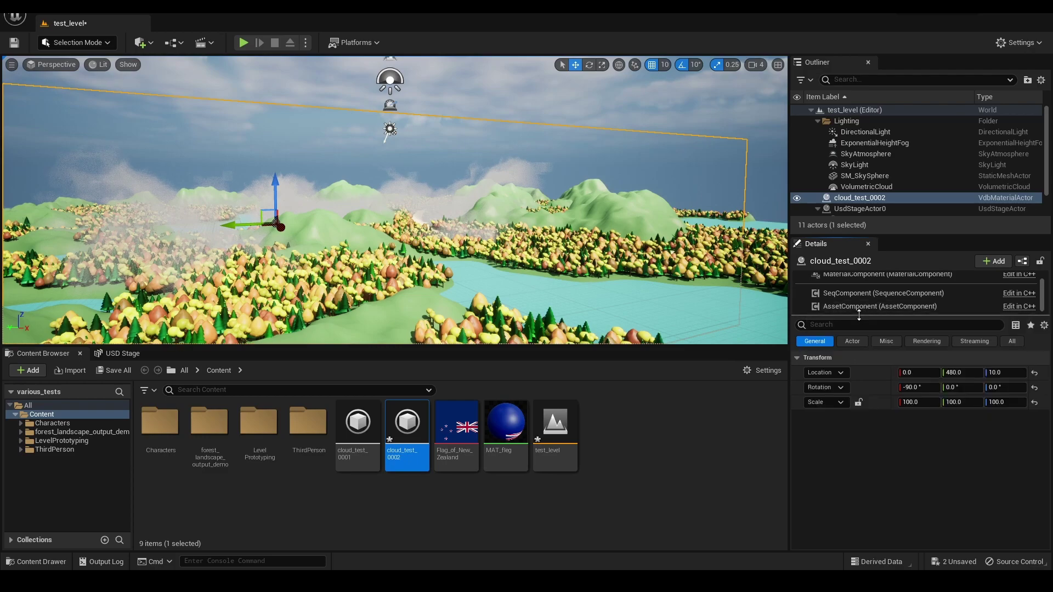
# Open the M_VDB_Lit_Inst material from cloud_test_0002's MaterialComponent and place its editor so the fog stays visible.
pyautogui.scroll(2, 859, 296)
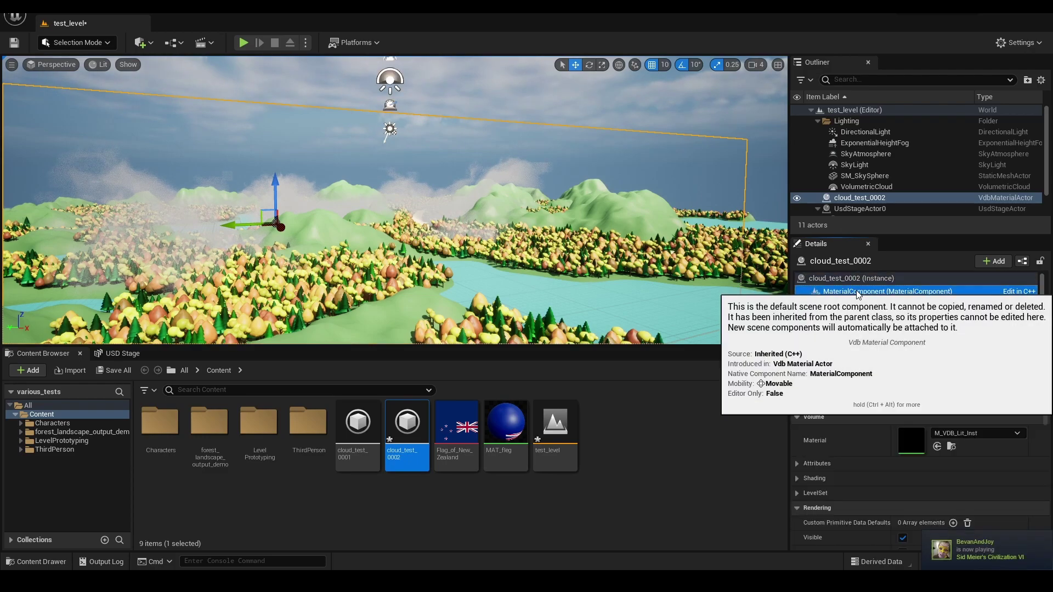
pyautogui.click(859, 292)
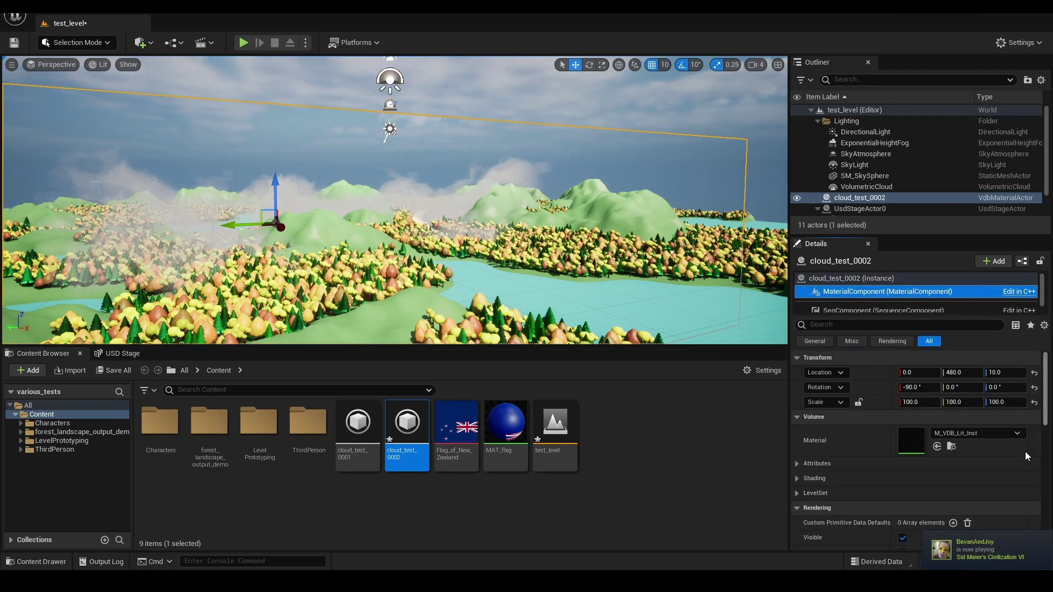
pyautogui.doubleClick(905, 439)
pyautogui.doubleClick(911, 440)
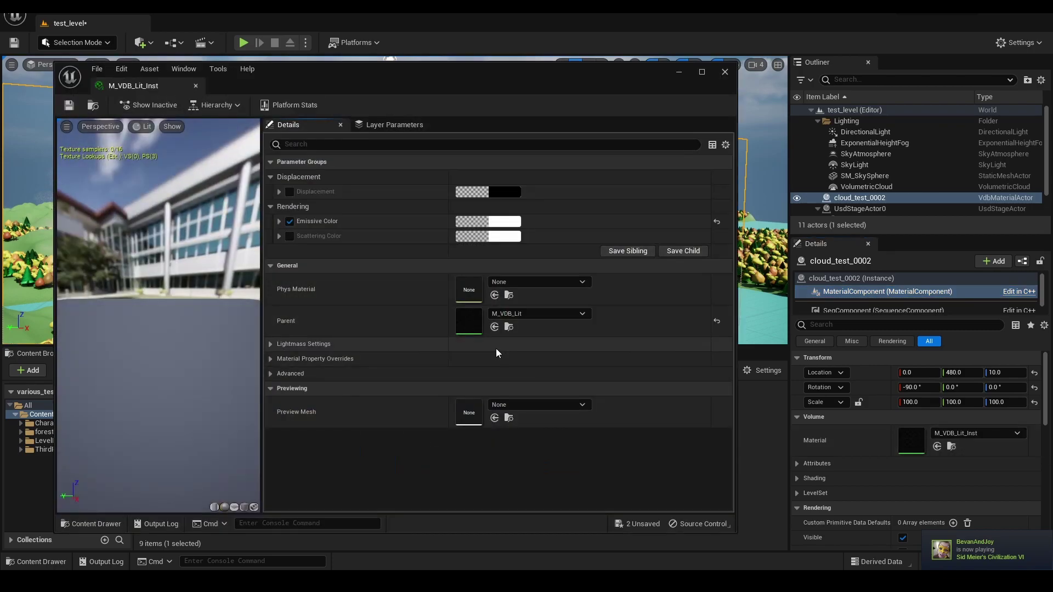
pyautogui.moveTo(404, 64); pyautogui.dragTo(714, 112)
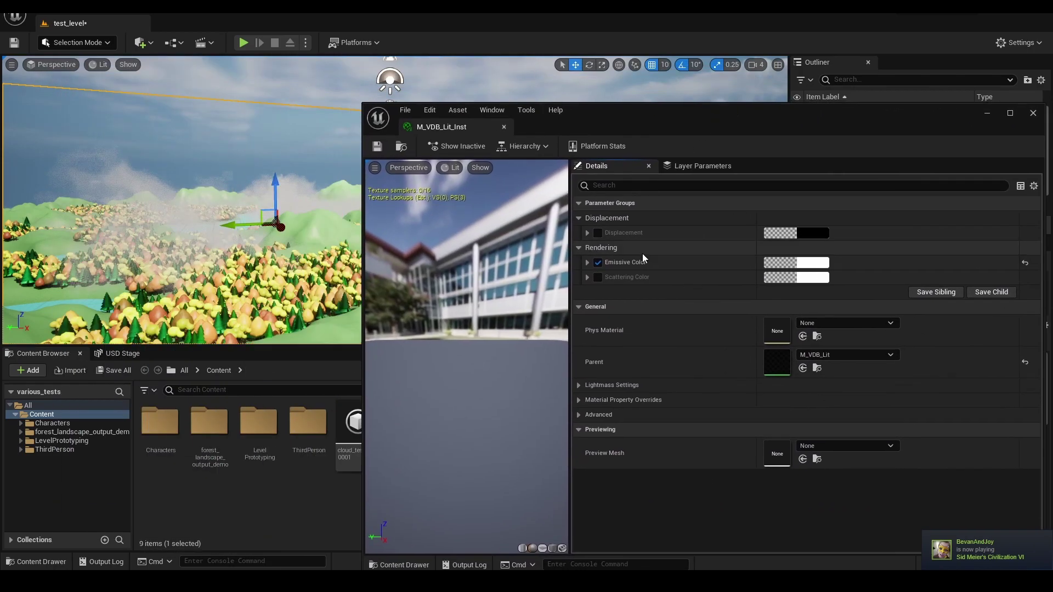
# Disable the Emissive Color override of M_VDB_Lit_Inst and enable the Scattering Color override.
pyautogui.click(598, 263)
pyautogui.click(598, 264)
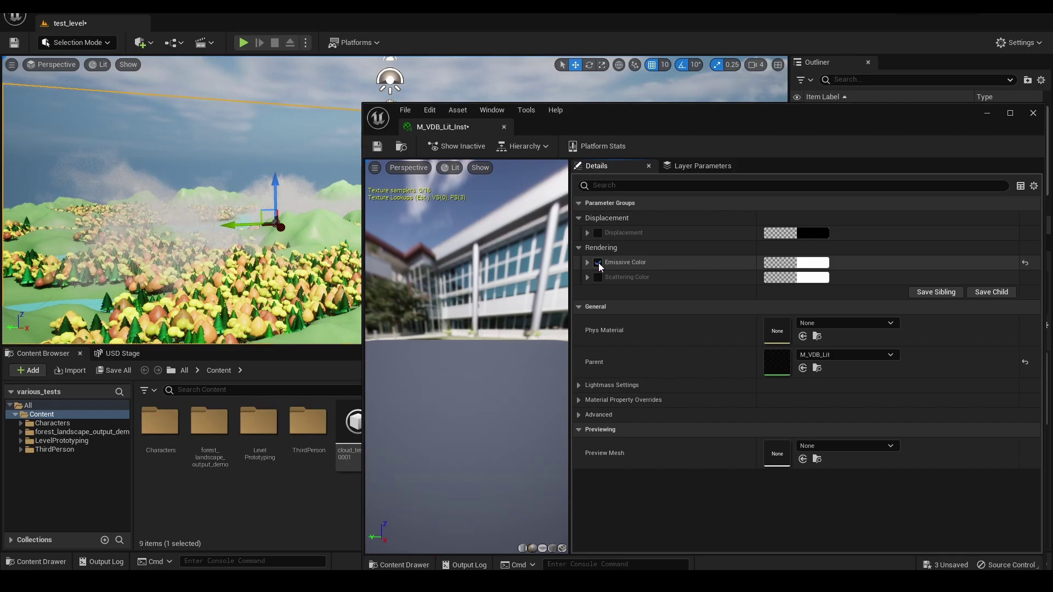
pyautogui.click(598, 263)
pyautogui.click(598, 278)
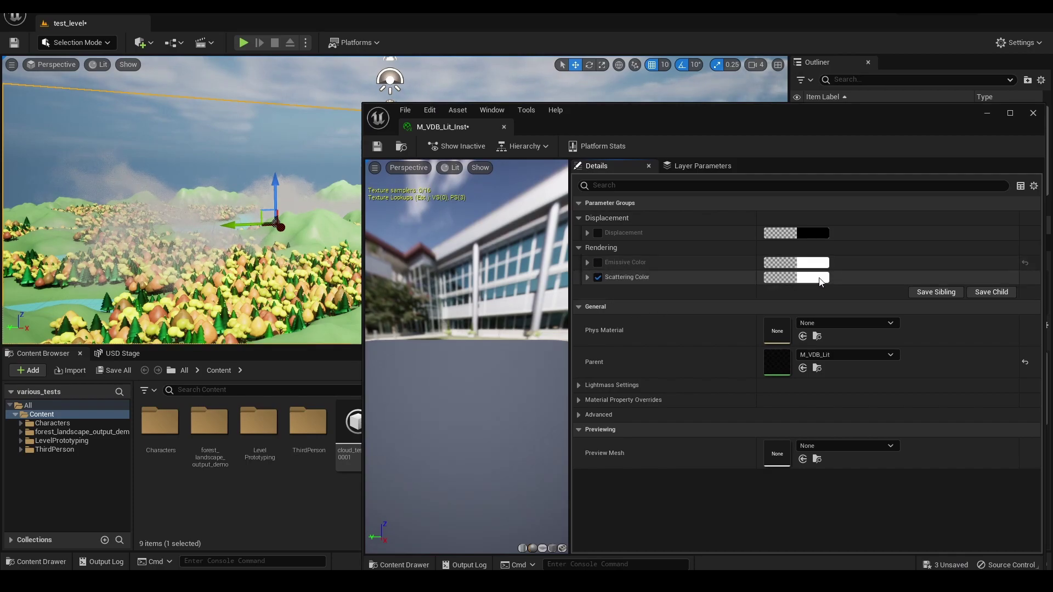
# Set the Scattering Color's brightness value (V) to 10.
pyautogui.click(828, 277)
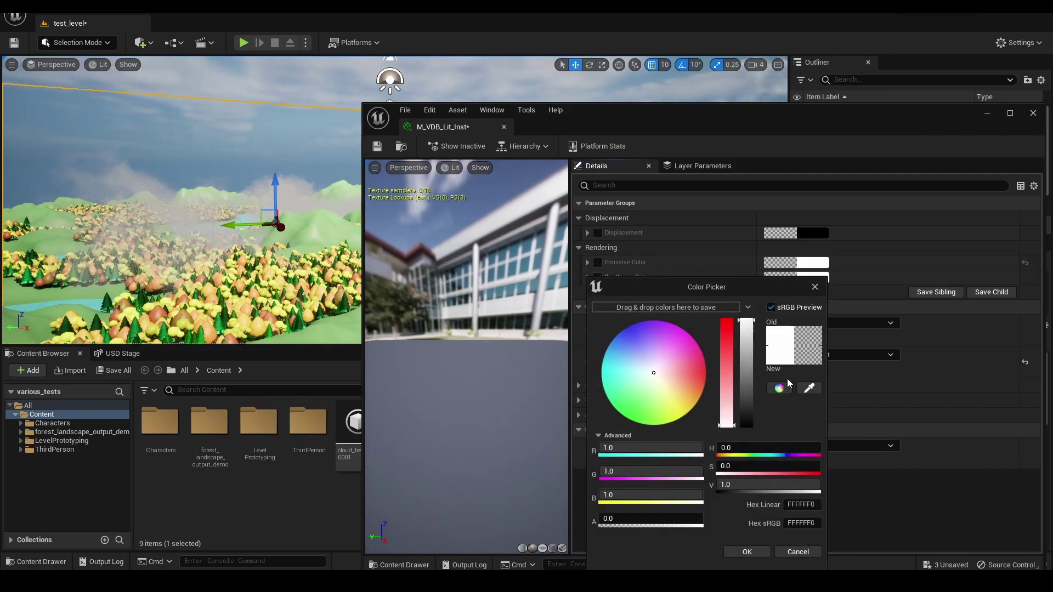
pyautogui.click(748, 484)
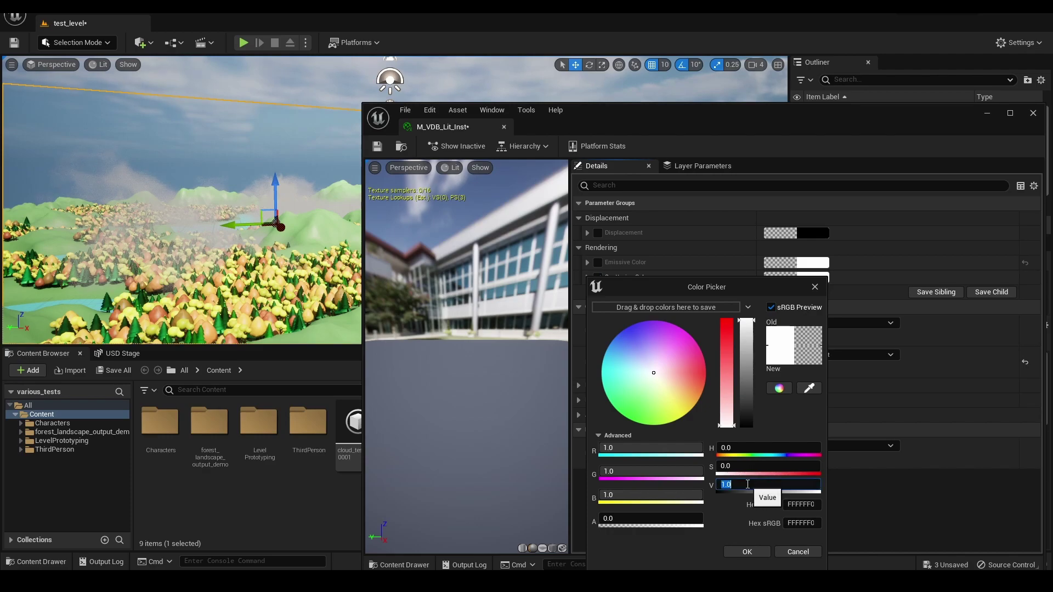
pyautogui.write('10')
pyautogui.press('Return')
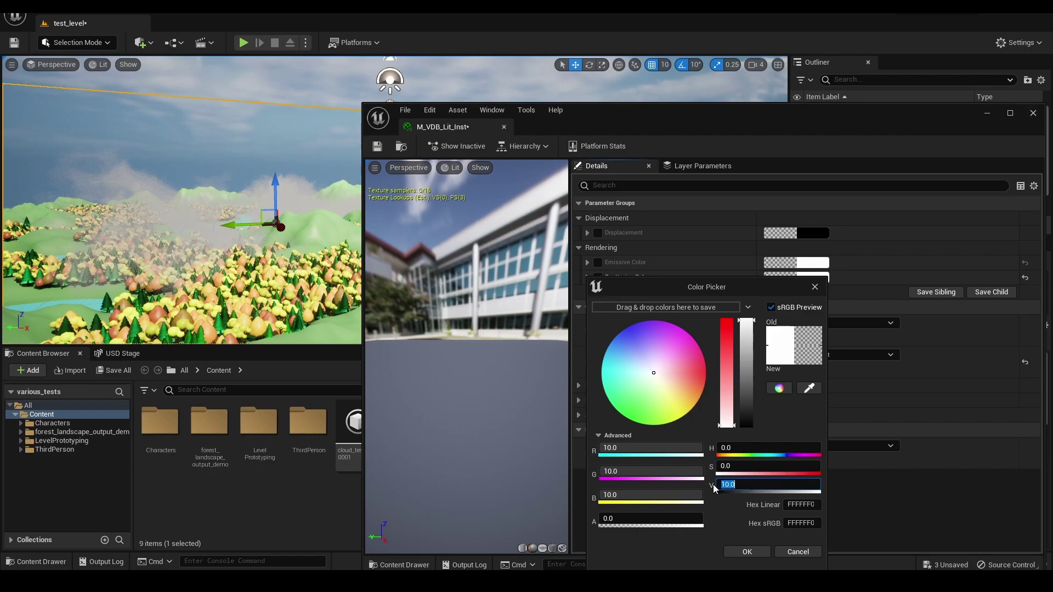
# Set the Scattering Color's brightness value (V) back to 1 and close its color picker.
pyautogui.write('1')
pyautogui.press('Return')
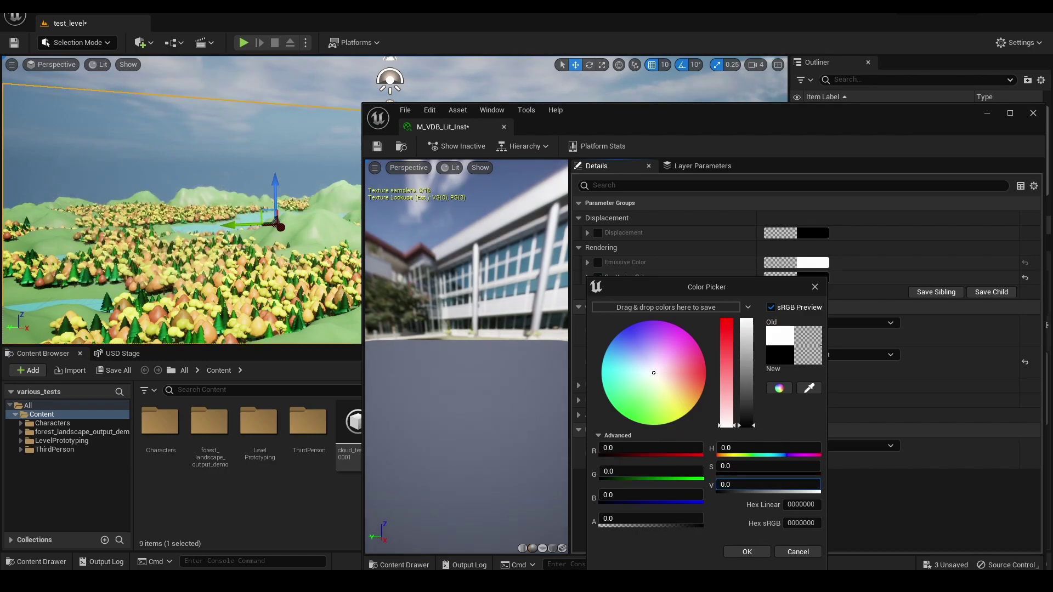
pyautogui.moveTo(819, 484); pyautogui.dragTo(740, 485)
pyautogui.write('1')
pyautogui.press('Return')
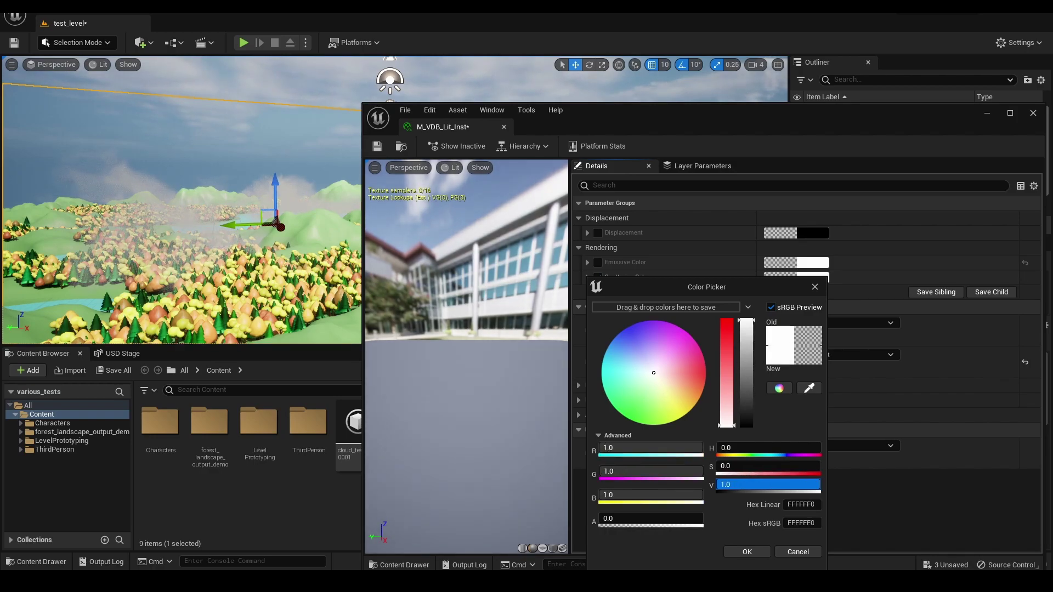
pyautogui.moveTo(819, 484); pyautogui.dragTo(737, 484)
pyautogui.click(814, 287)
# Re-enable the Emissive Color override and set its brightness value (V) to 1.
pyautogui.click(598, 263)
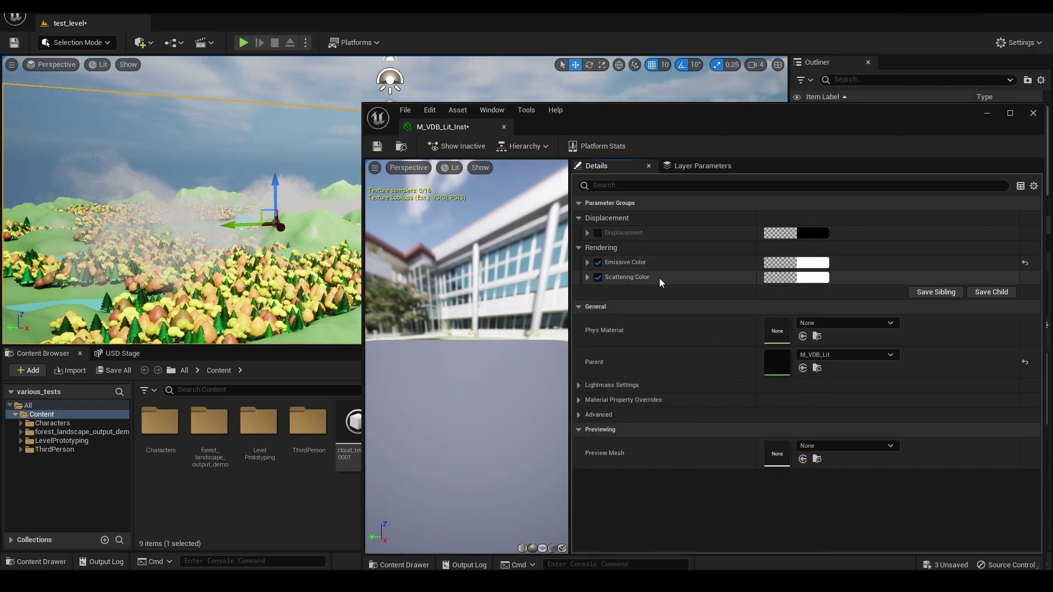
pyautogui.click(820, 263)
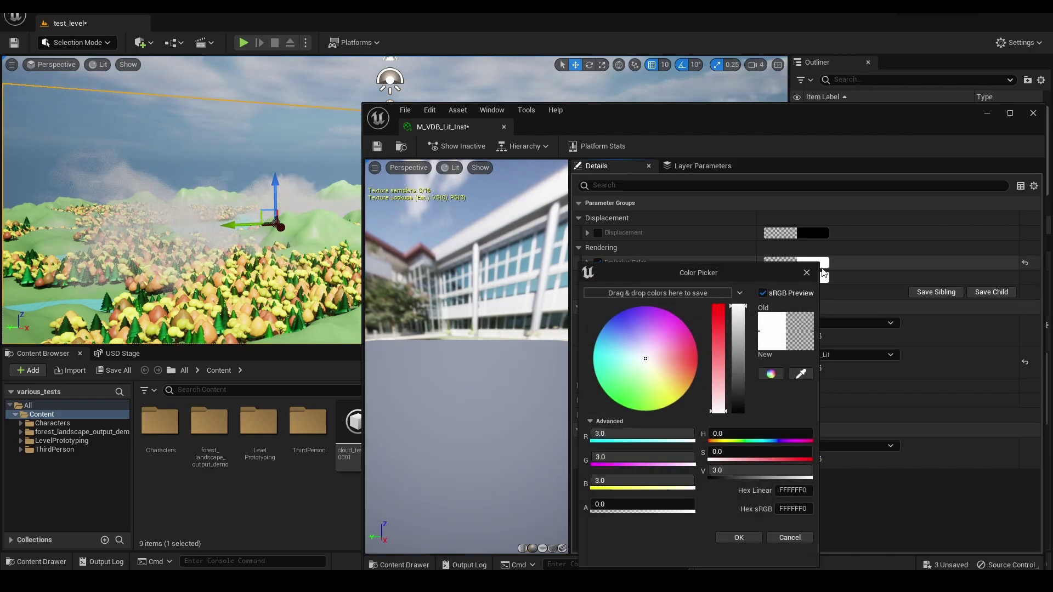
pyautogui.click(730, 470)
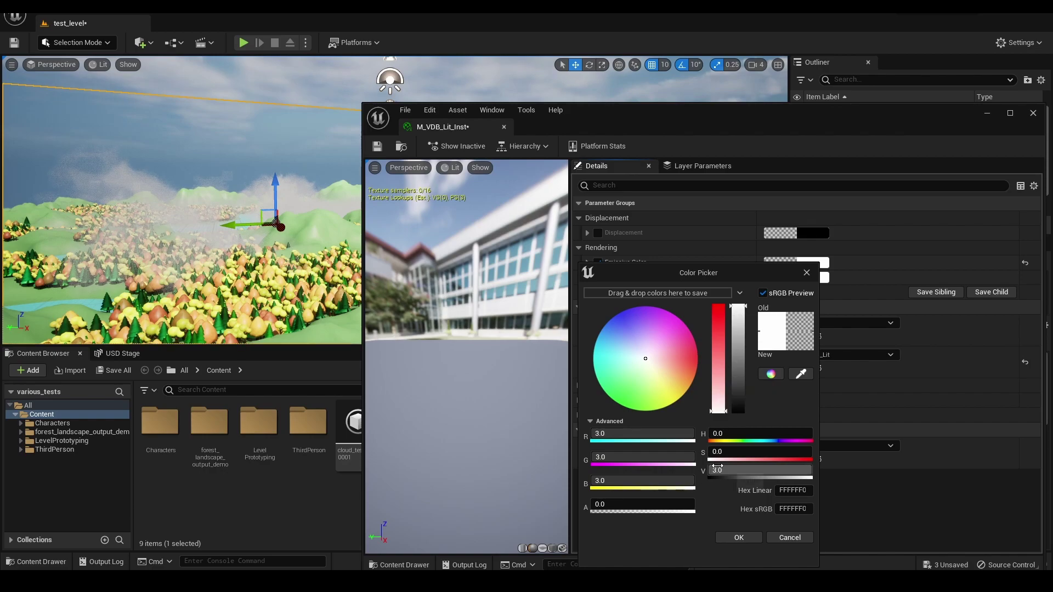
pyautogui.write('1')
pyautogui.press('Return')
# Set the Emissive Color's brightness value (V) to 8 and tint it pink with a hue of about 352.
pyautogui.click(721, 470)
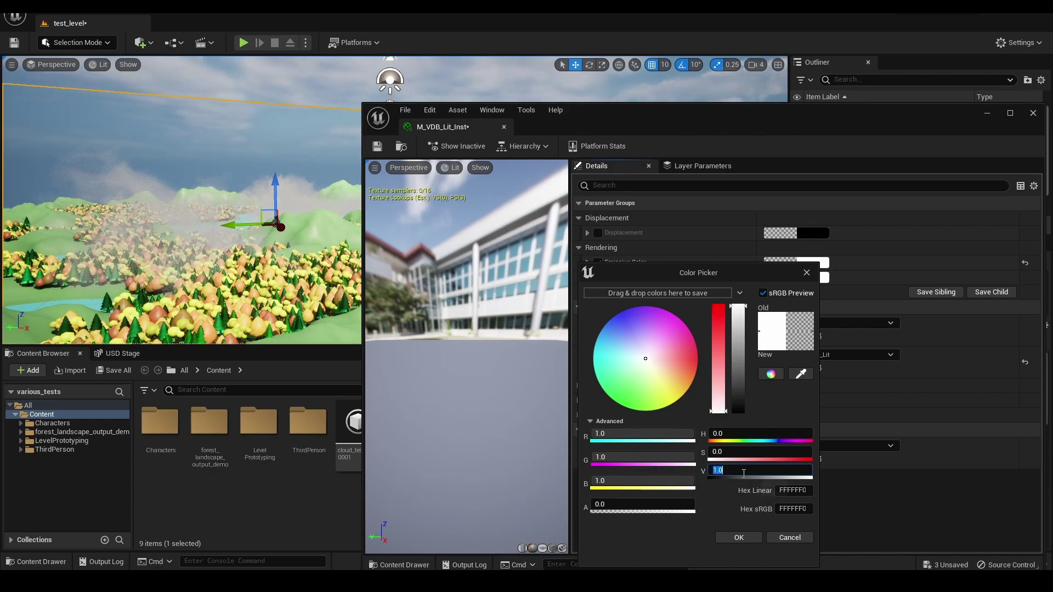
pyautogui.write('8')
pyautogui.press('Return')
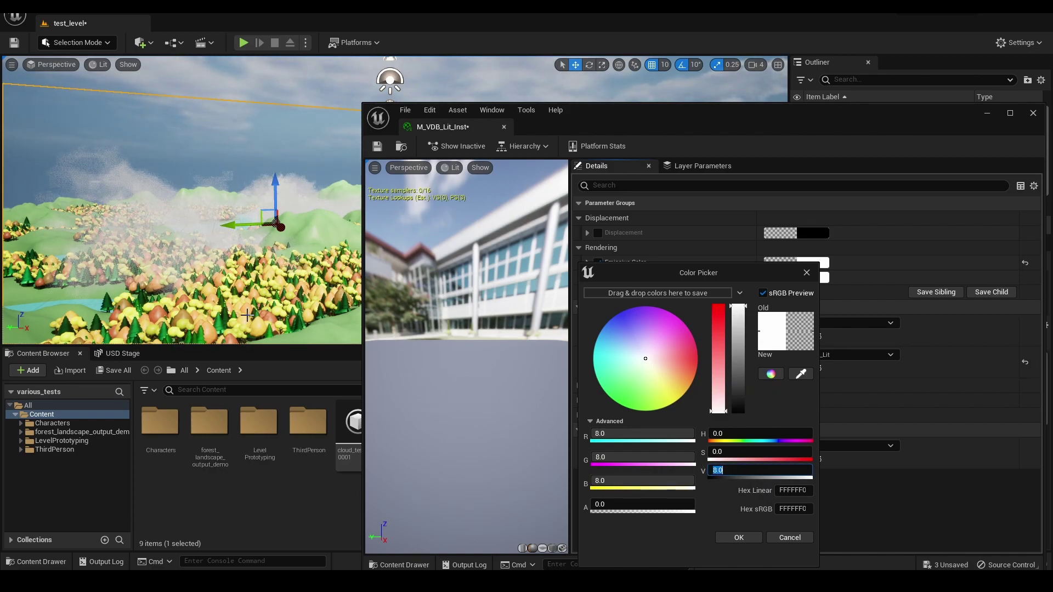
pyautogui.moveTo(684, 356)
pyautogui.mouseDown()
pyautogui.moveTo(670, 364)
pyautogui.moveTo(673, 355)
pyautogui.mouseUp()
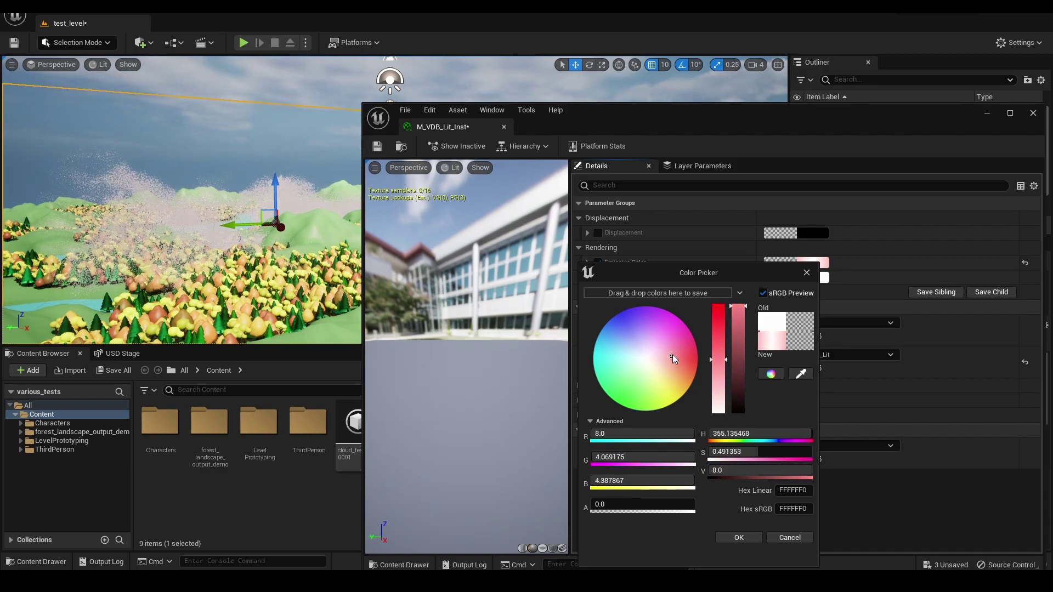
# Set the Emissive Color's brightness value (V) to 1 and raise its saturation to 1.
pyautogui.click(731, 472)
pyautogui.write('1')
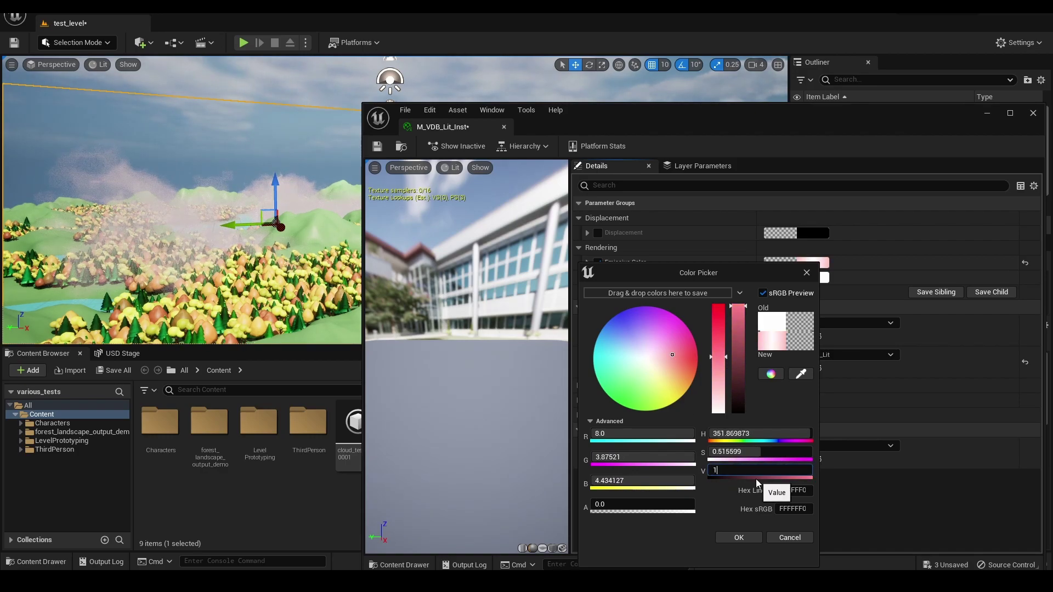
pyautogui.press('Return')
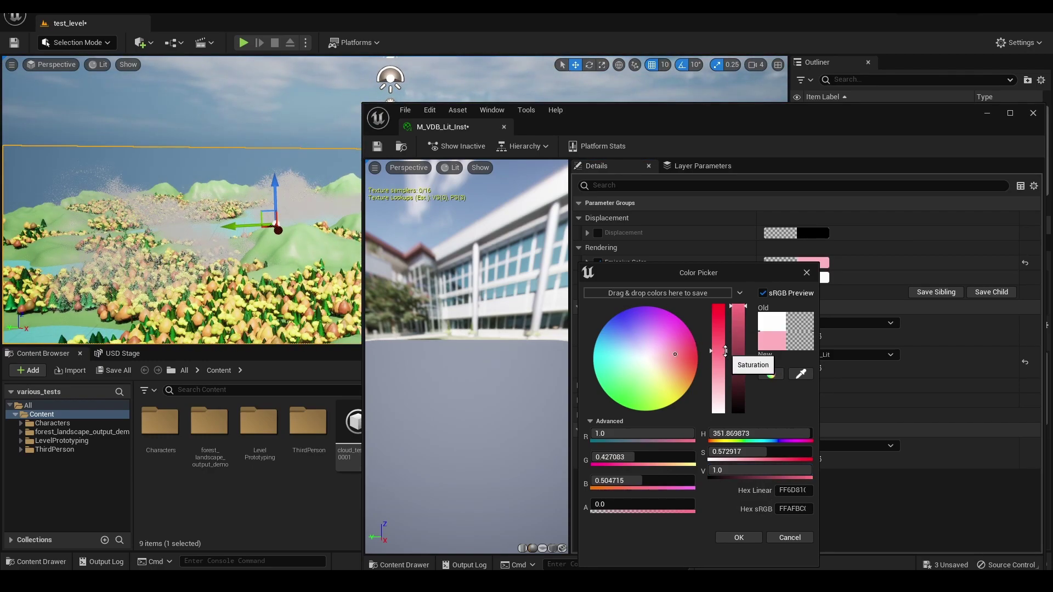
pyautogui.moveTo(718, 358); pyautogui.dragTo(725, 297)
# Shift the cloud_test_0002 volume to X 90, Y 500, and close the color picker and material editor.
pyautogui.moveTo(224, 226)
pyautogui.mouseDown()
pyautogui.moveTo(138, 215)
pyautogui.moveTo(217, 216)
pyautogui.mouseUp()
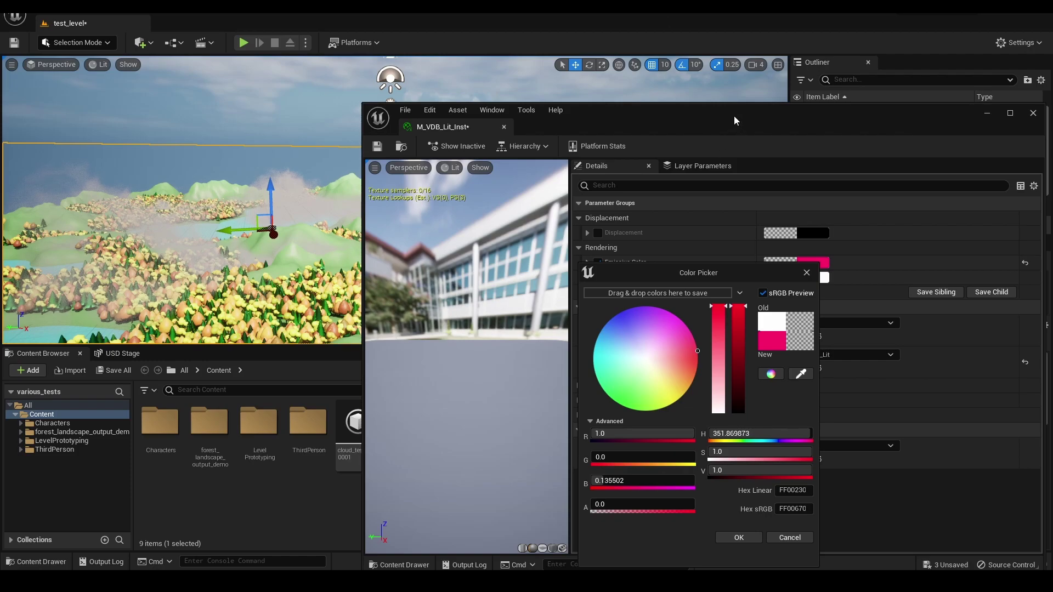
pyautogui.moveTo(734, 117); pyautogui.dragTo(547, 119)
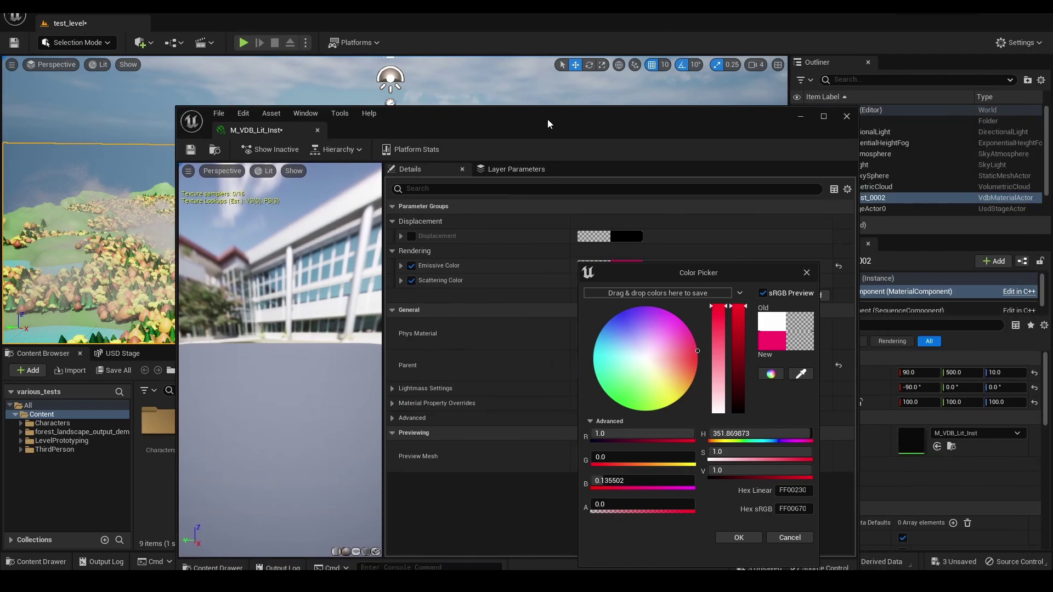
pyautogui.click(807, 273)
pyautogui.click(847, 116)
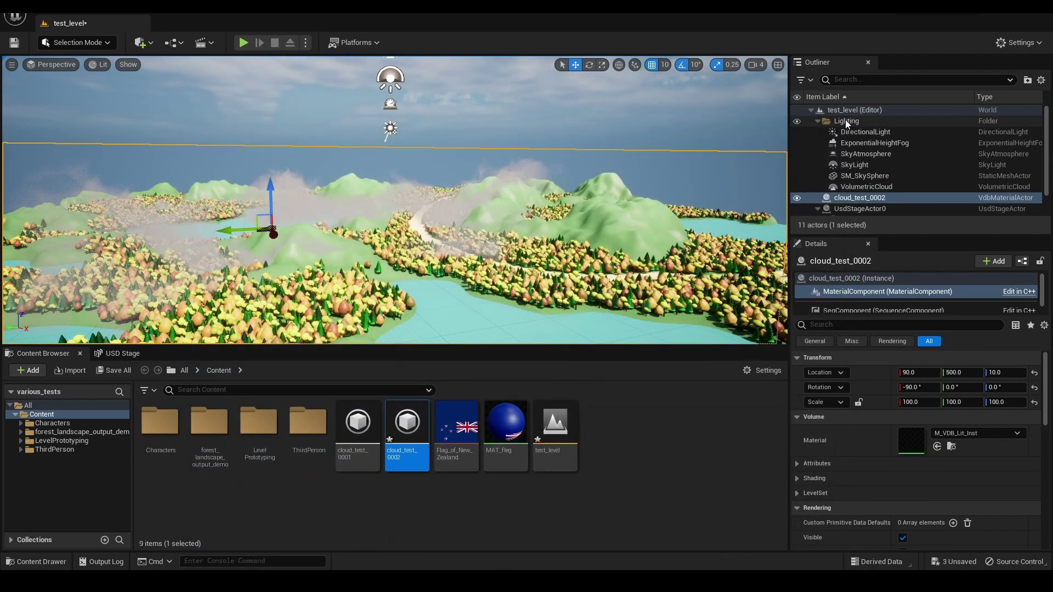